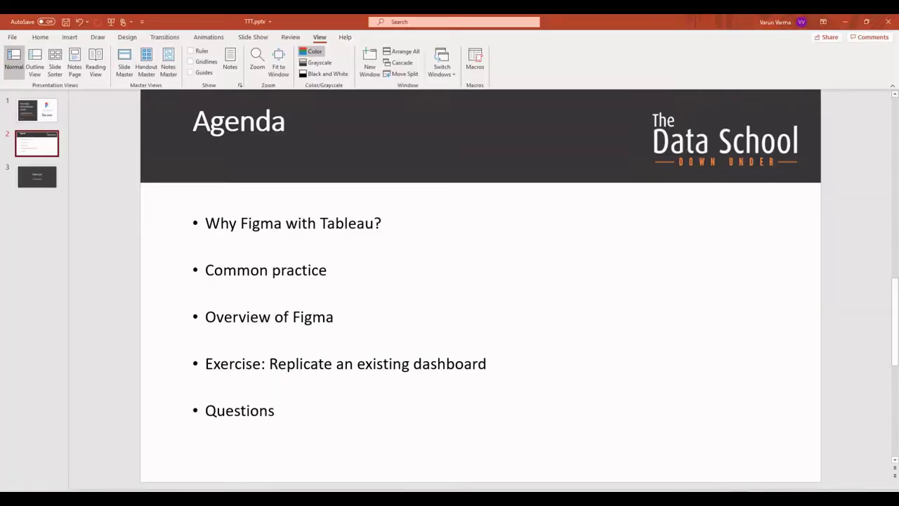
- Switch from PowerPoint to Chrome, where Tableau Public's 'Modern Dashboard Design' sales overview is open
{"action": "key", "text": "alt+Tab"}
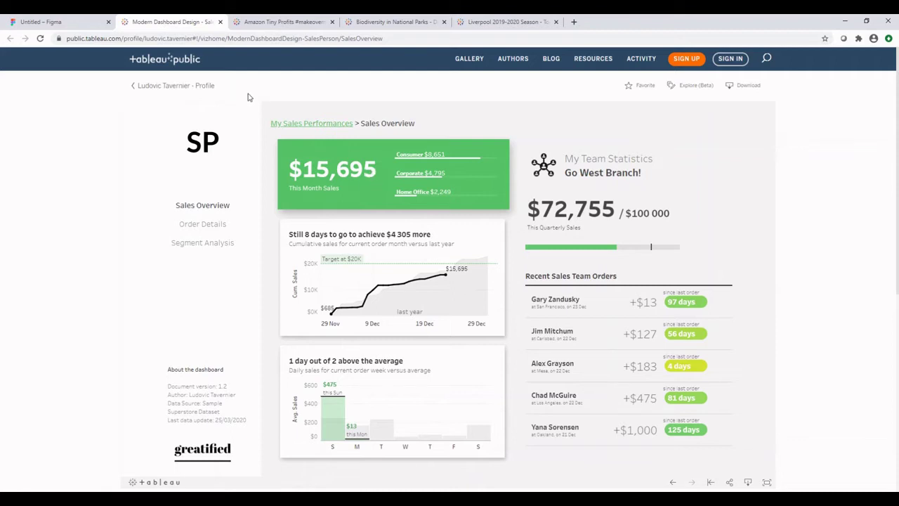
- Browse the Amazon Tiny Profits and Biodiversity in National Parks vizzes, ending on Amazon Tiny Profits
{"action": "left_click", "coordinate": [250, 22]}
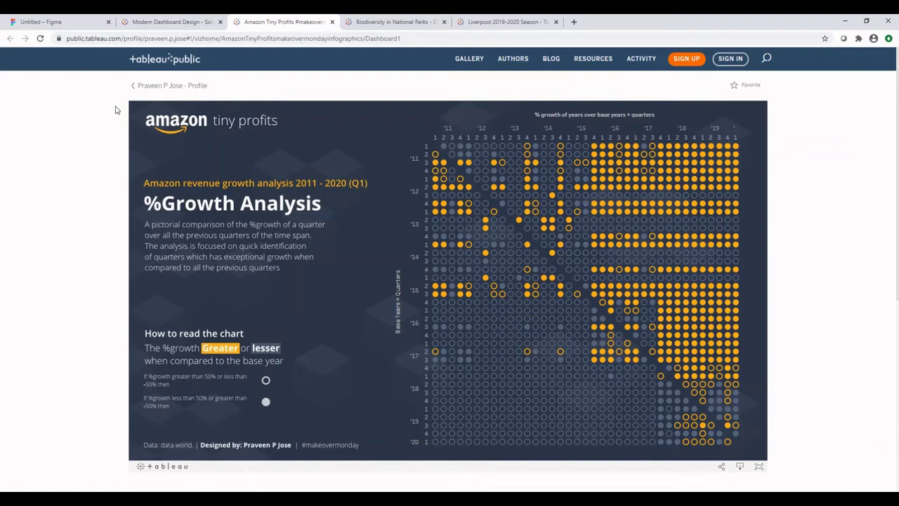
{"action": "left_click", "coordinate": [389, 19]}
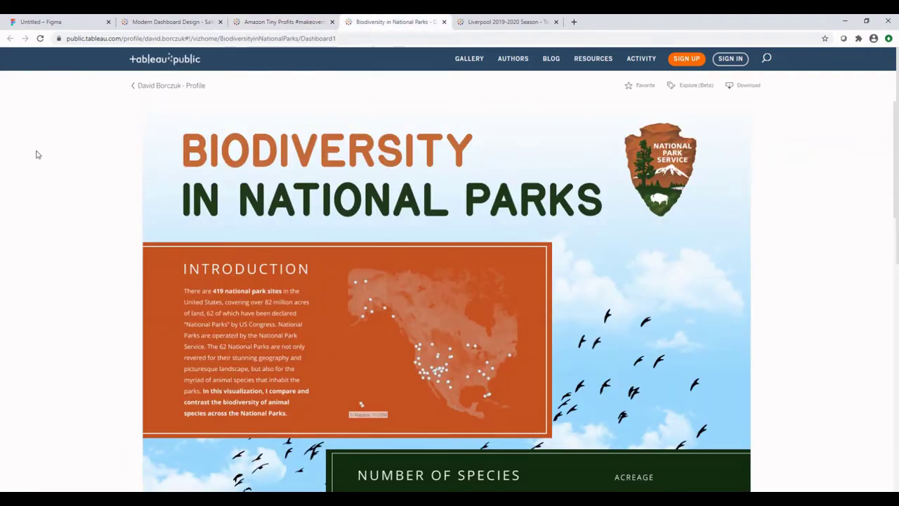
{"action": "scroll", "coordinate": [39, 152], "scroll_direction": "down", "scroll_amount": 3}
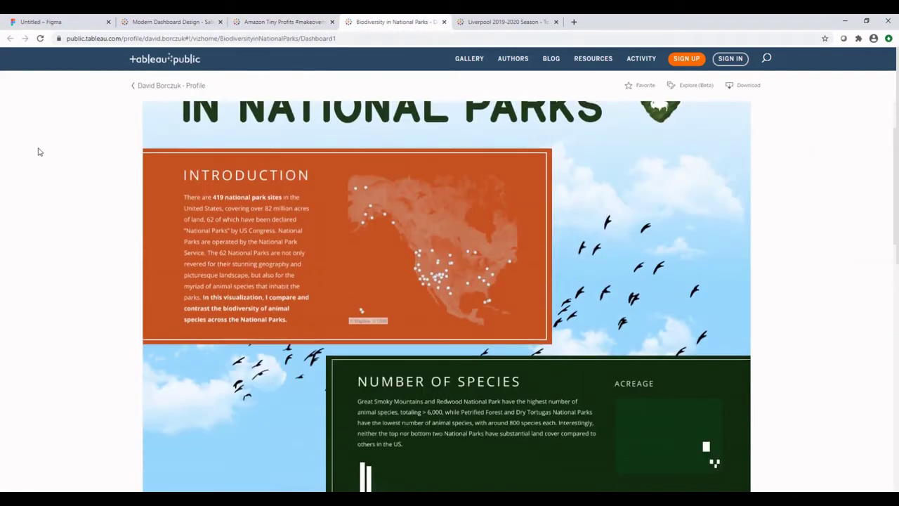
{"action": "scroll", "coordinate": [39, 152], "scroll_direction": "down", "scroll_amount": 4}
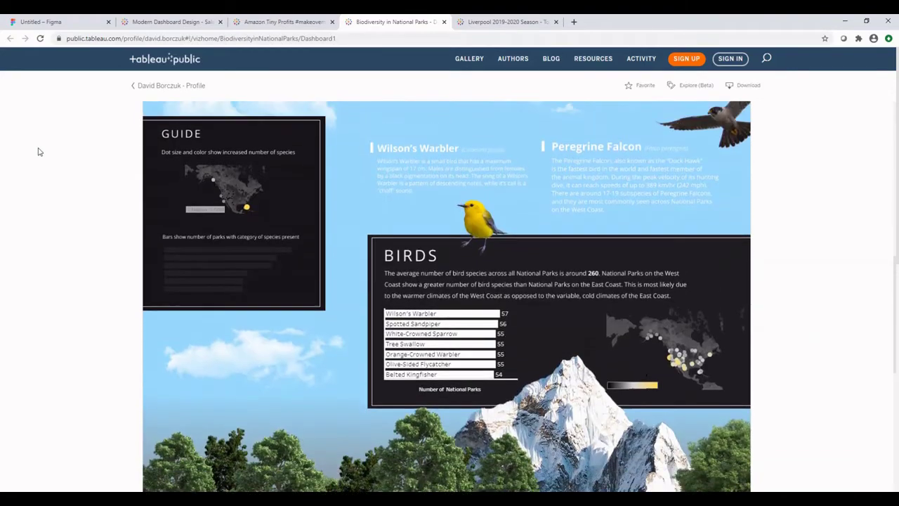
{"action": "scroll", "coordinate": [39, 151], "scroll_direction": "up", "scroll_amount": 7}
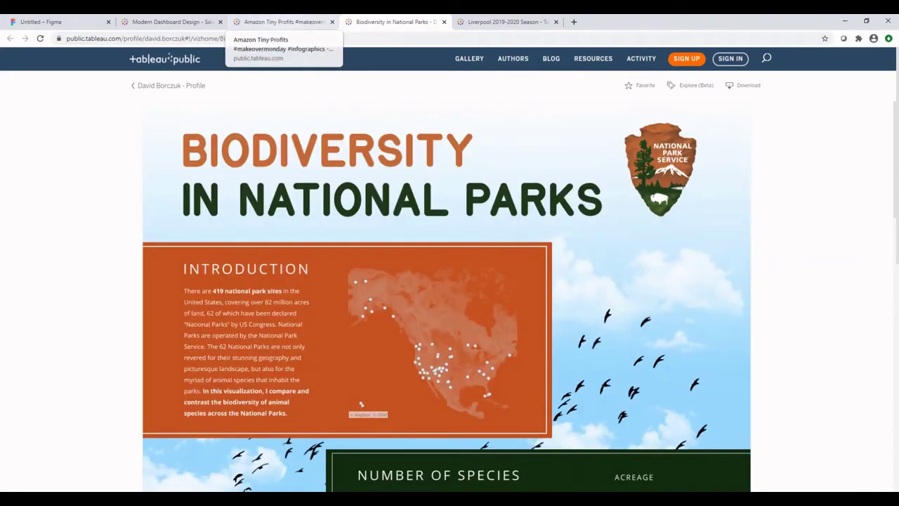
{"action": "left_click", "coordinate": [281, 22]}
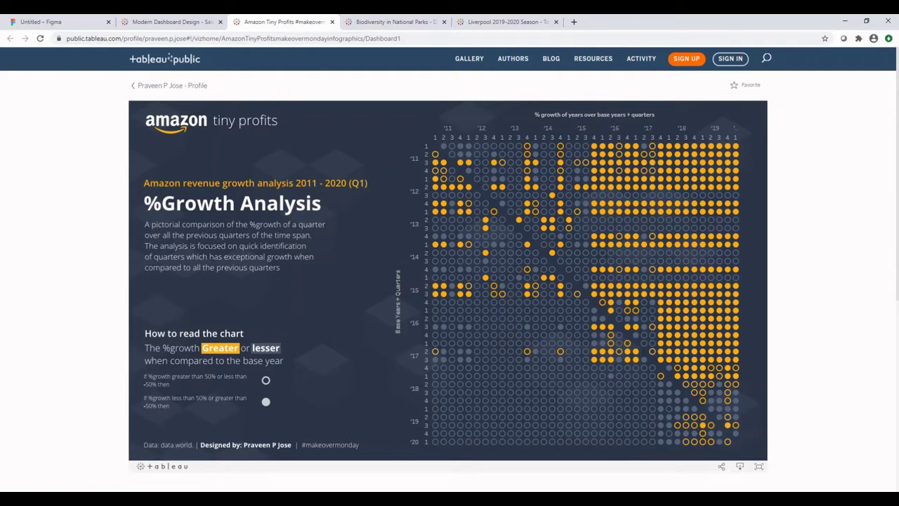
- Go to PowerPoint's Agenda slide, then return to the Amazon Tiny Profits %Growth Analysis viz
{"action": "left_click", "coordinate": [336, 478]}
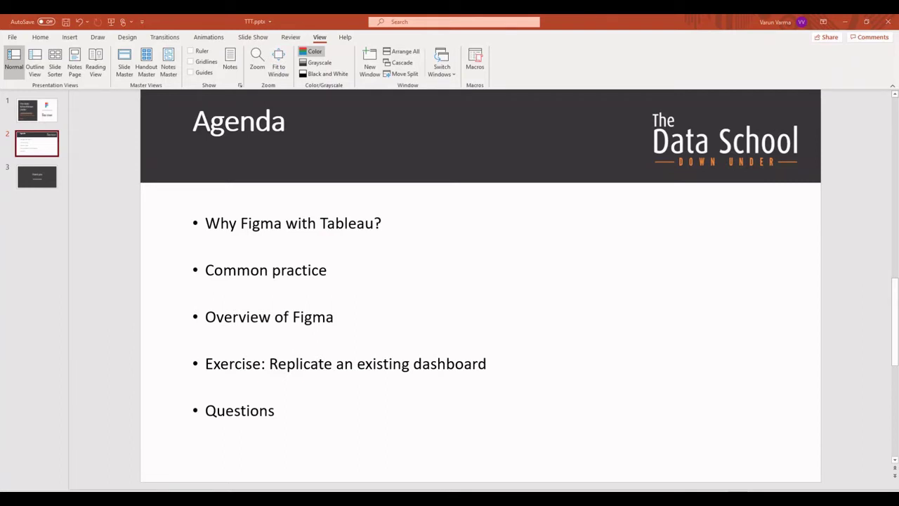
{"action": "key", "text": "alt+Tab"}
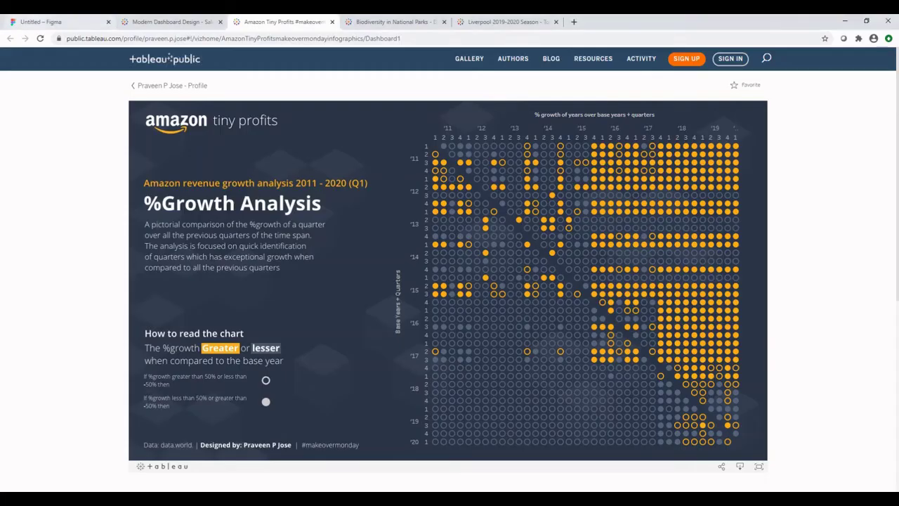
- Open the Untitled Figma draft and choose the Frame tool from the toolbar dropdown
{"action": "left_click", "coordinate": [35, 22]}
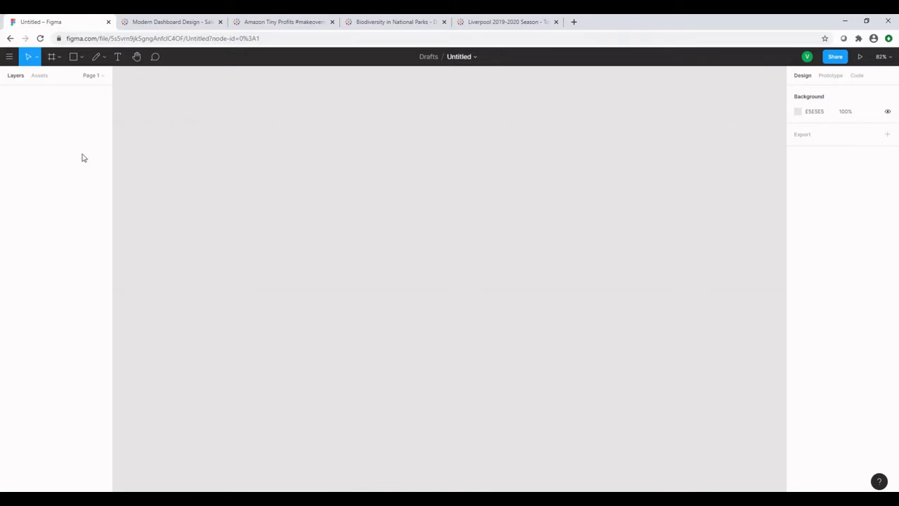
{"action": "left_click", "coordinate": [36, 60]}
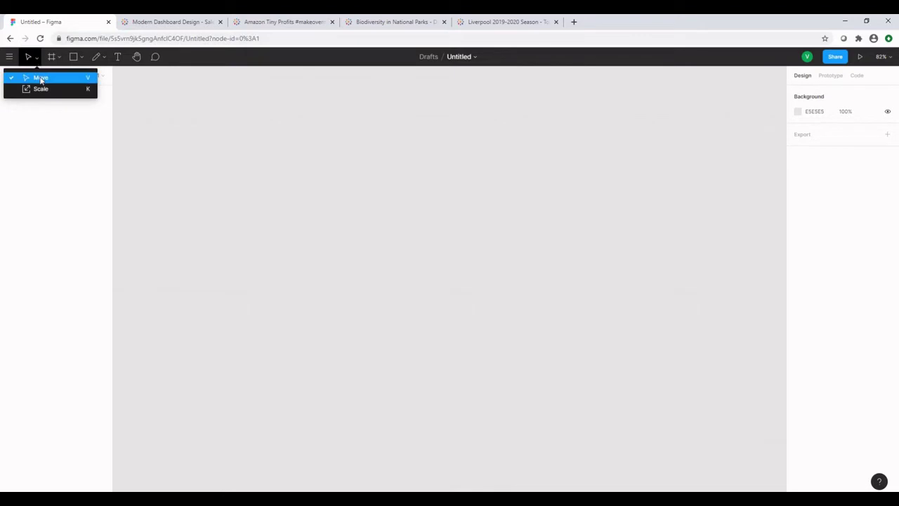
{"action": "left_click", "coordinate": [60, 189]}
{"action": "left_click", "coordinate": [52, 59]}
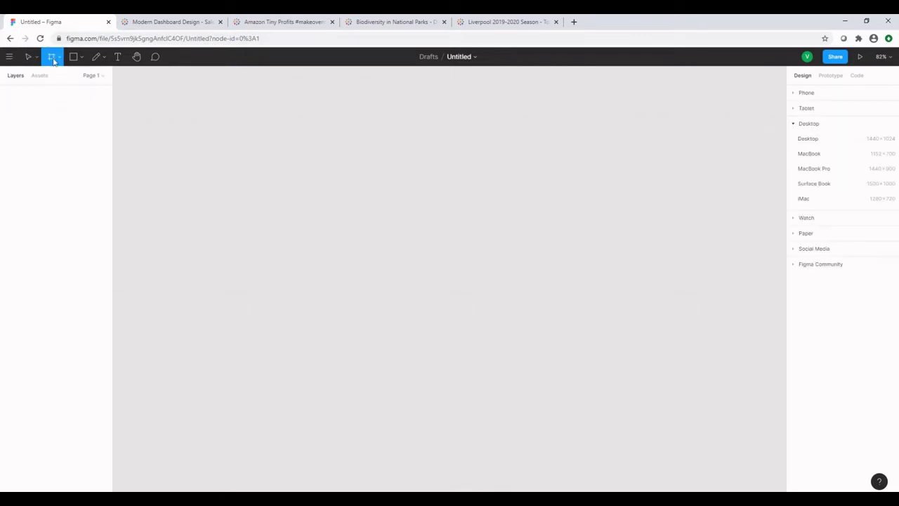
{"action": "left_click", "coordinate": [58, 59]}
{"action": "left_click", "coordinate": [57, 78]}
- Draw a blank white 1154 × 779 Frame 1 and nudge it slightly down-right
{"action": "left_click", "coordinate": [59, 57]}
{"action": "left_click", "coordinate": [50, 74]}
{"action": "left_click_drag", "start_coordinate": [143, 78], "coordinate": [684, 444]}
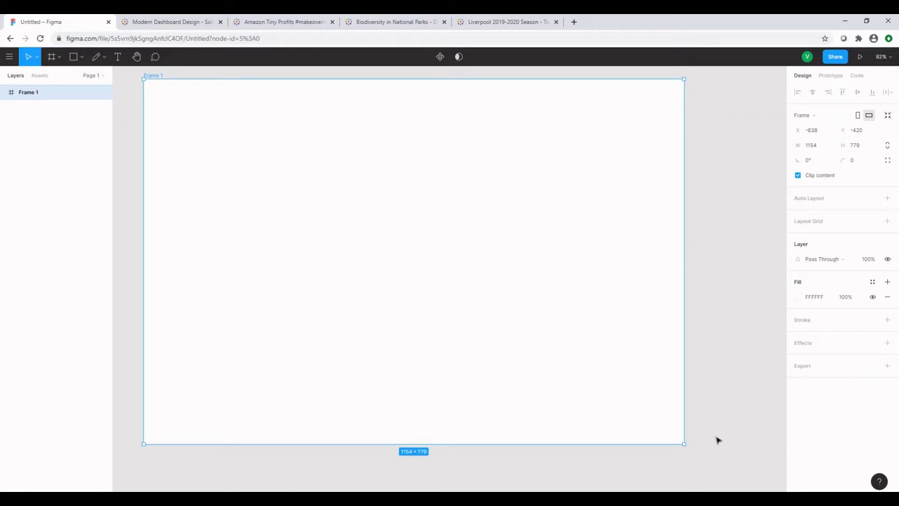
{"action": "left_click_drag", "start_coordinate": [425, 229], "coordinate": [438, 237]}
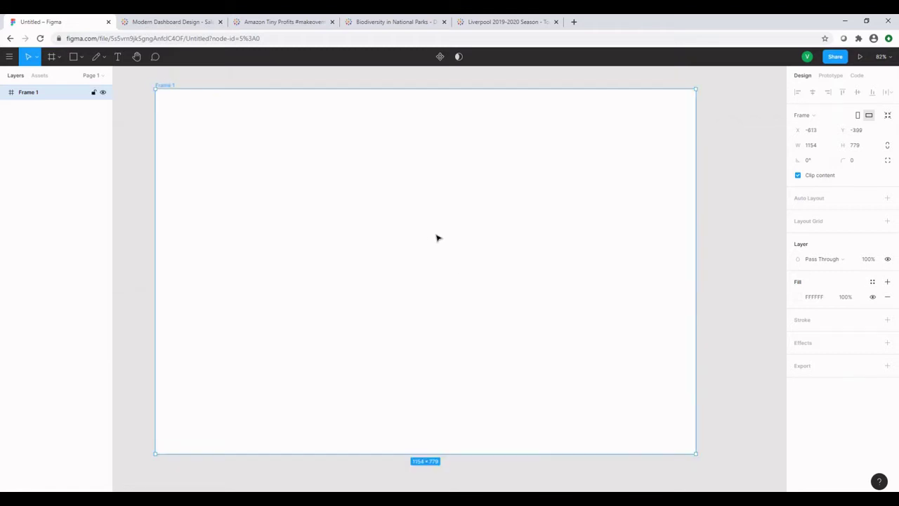
- Look at the shape tool options, then return to the Frame tool (F)
{"action": "left_click", "coordinate": [74, 58]}
{"action": "left_click", "coordinate": [80, 61]}
{"action": "left_click", "coordinate": [80, 60]}
{"action": "key", "text": "f"}
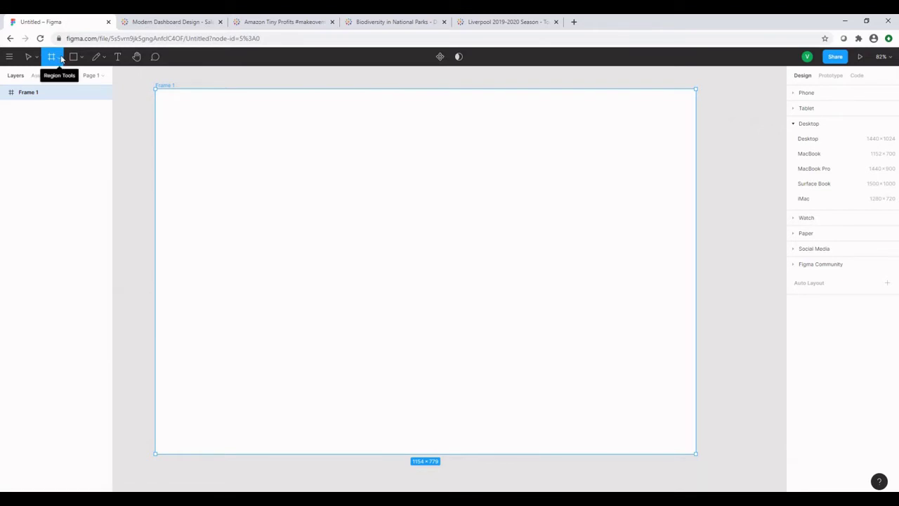
- Check the frame options, then show the Shape Tools list to pick Rectangle
{"action": "left_click", "coordinate": [60, 58]}
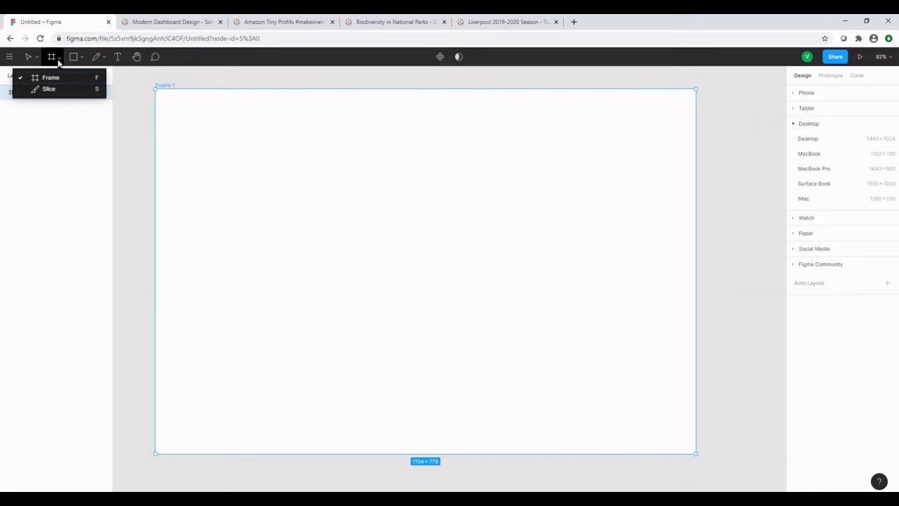
{"action": "left_click", "coordinate": [58, 62]}
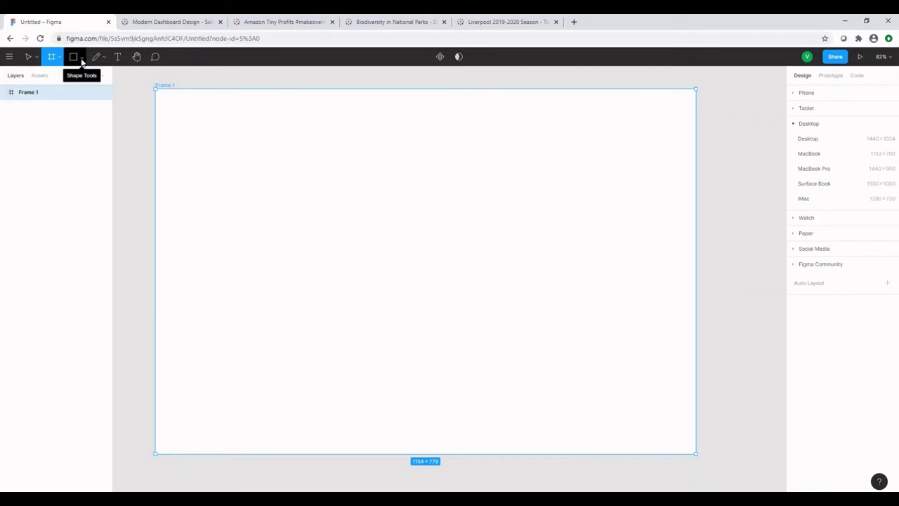
{"action": "left_click", "coordinate": [81, 62]}
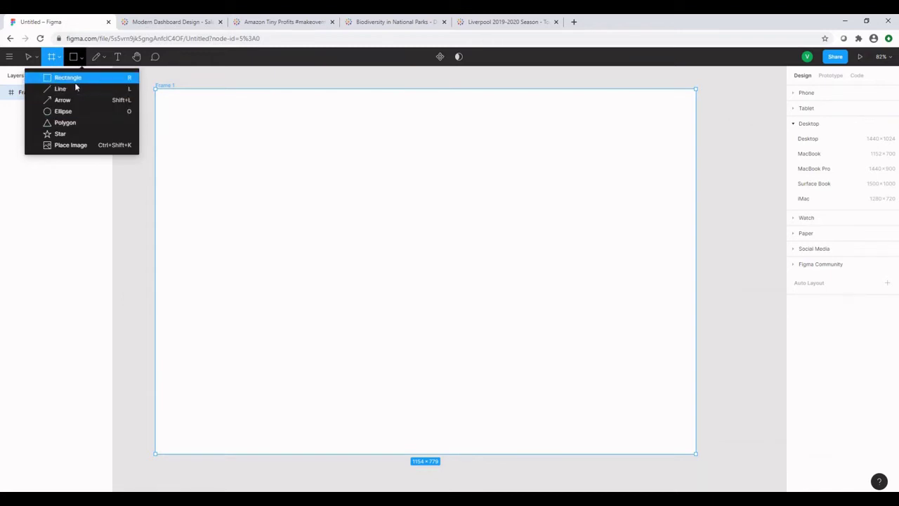
- Draw a grey 312 × 317 rectangle in Frame 1's upper left and a grey ellipse to its right
{"action": "left_click", "coordinate": [62, 81]}
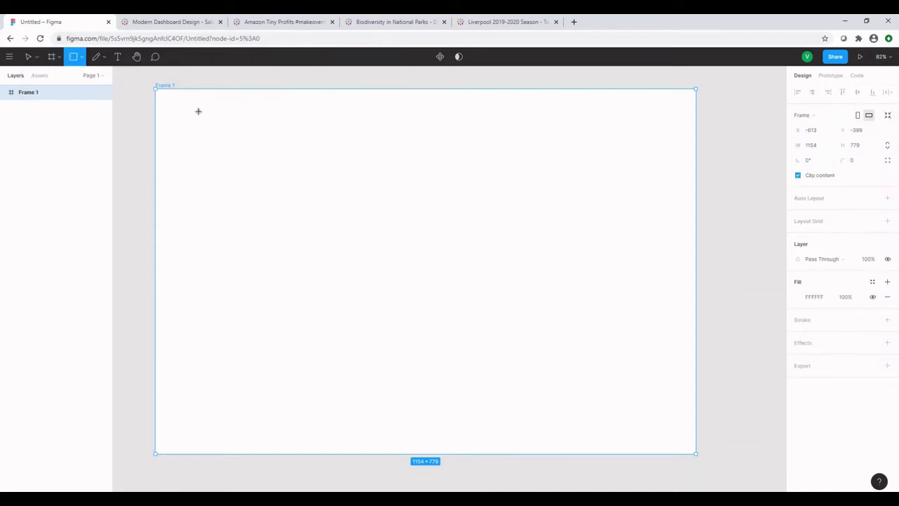
{"action": "left_click_drag", "start_coordinate": [200, 111], "coordinate": [345, 259]}
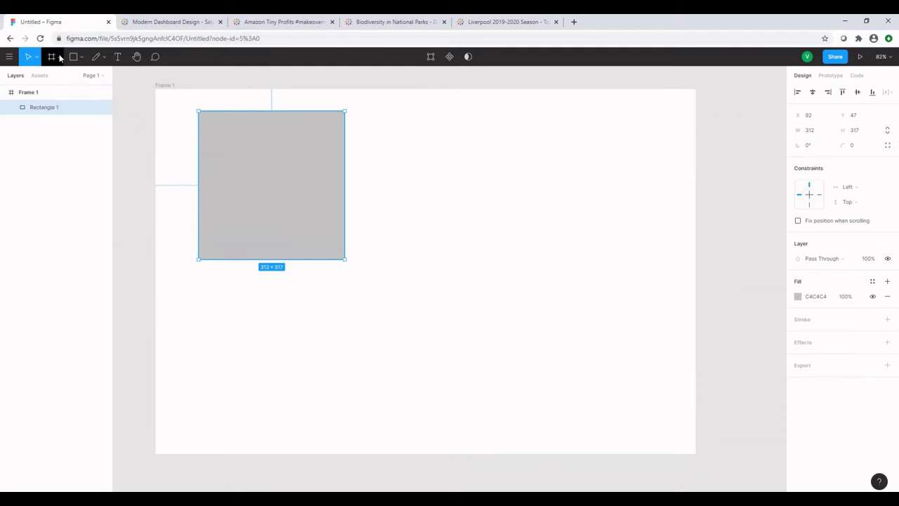
{"action": "left_click", "coordinate": [80, 59]}
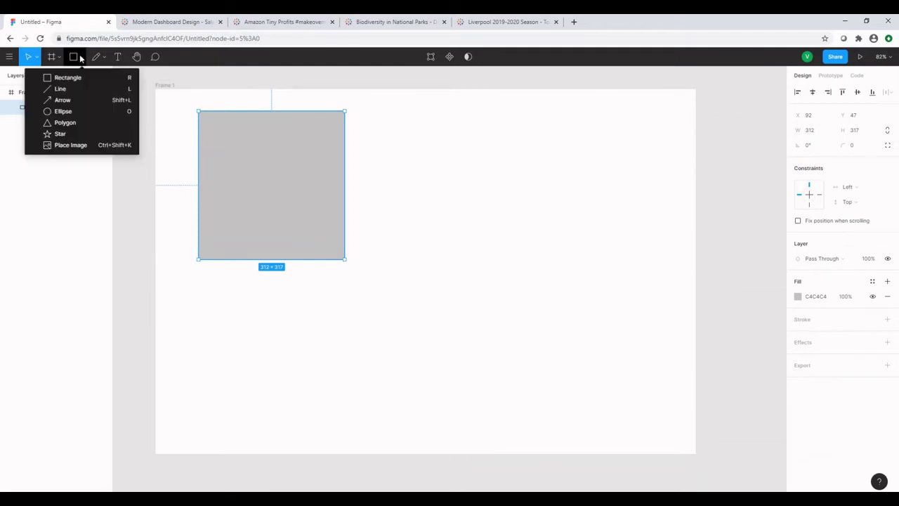
{"action": "left_click", "coordinate": [61, 112]}
{"action": "left_click_drag", "start_coordinate": [467, 121], "coordinate": [621, 271]}
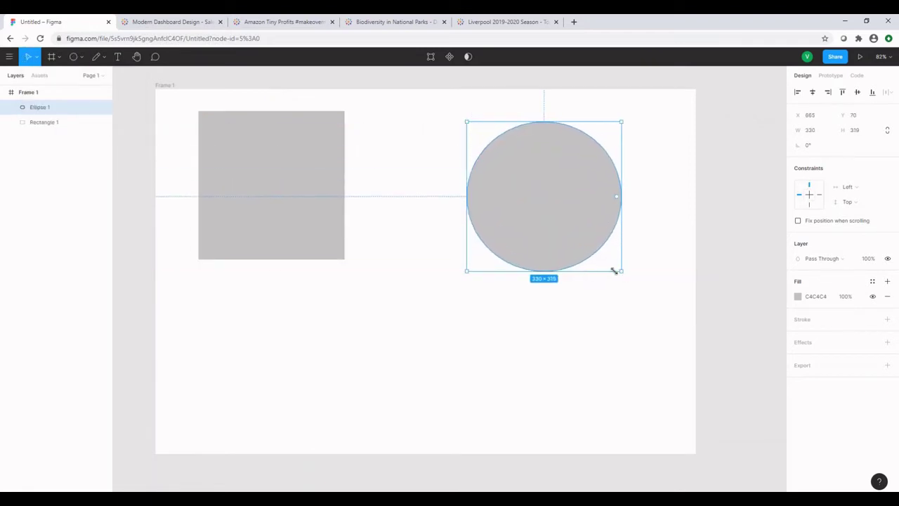
{"action": "left_click", "coordinate": [281, 142]}
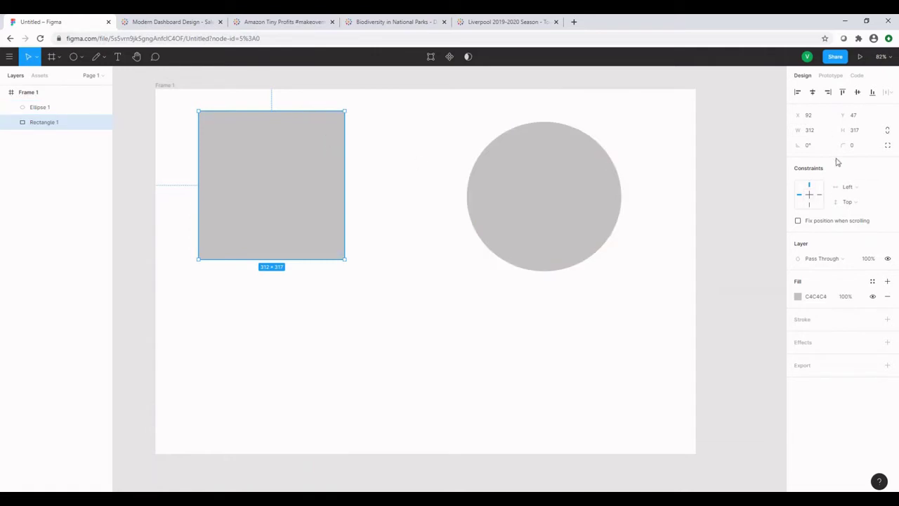
- Resize Ellipse 1 to a 250 × 250 circle and move it to x 683, y 90
{"action": "left_click", "coordinate": [814, 132]}
{"action": "left_click", "coordinate": [578, 222]}
{"action": "left_click", "coordinate": [814, 132]}
{"action": "type", "text": "250"}
{"action": "key", "text": "Tab"}
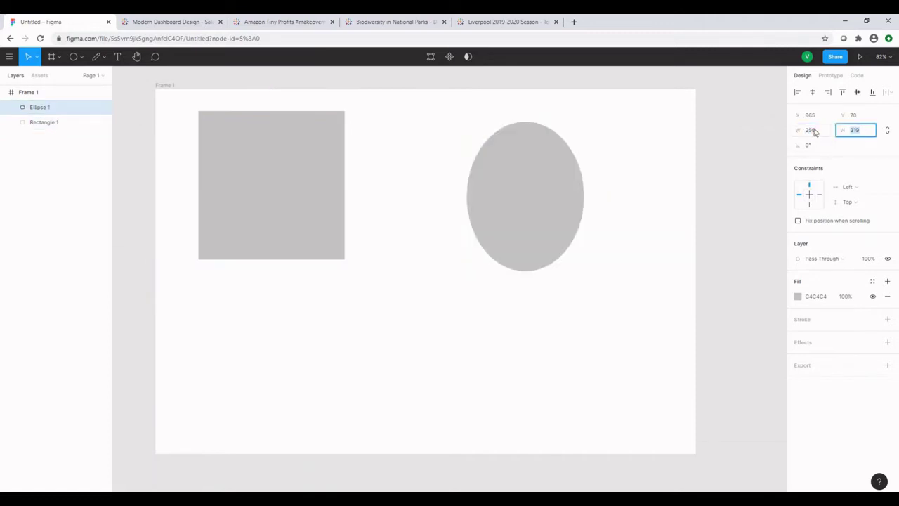
{"action": "type", "text": "250"}
{"action": "key", "text": "Return"}
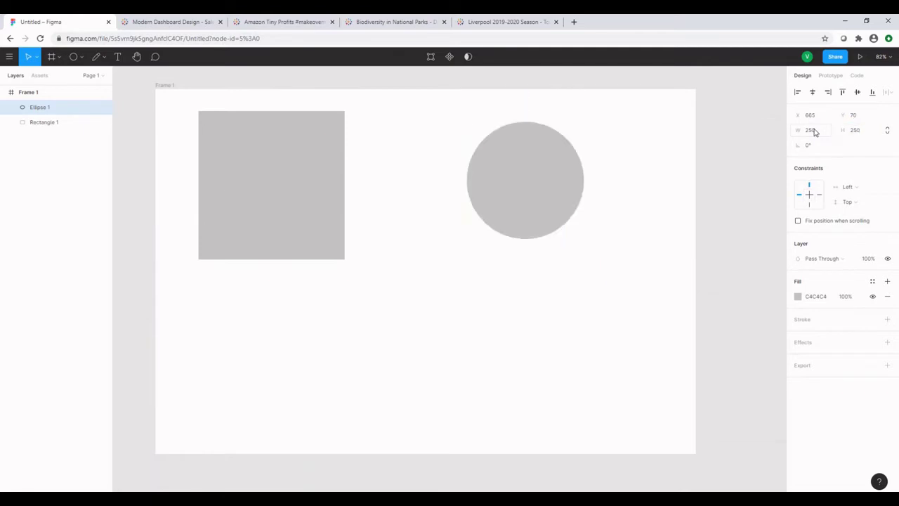
{"action": "left_click_drag", "start_coordinate": [561, 143], "coordinate": [582, 141]}
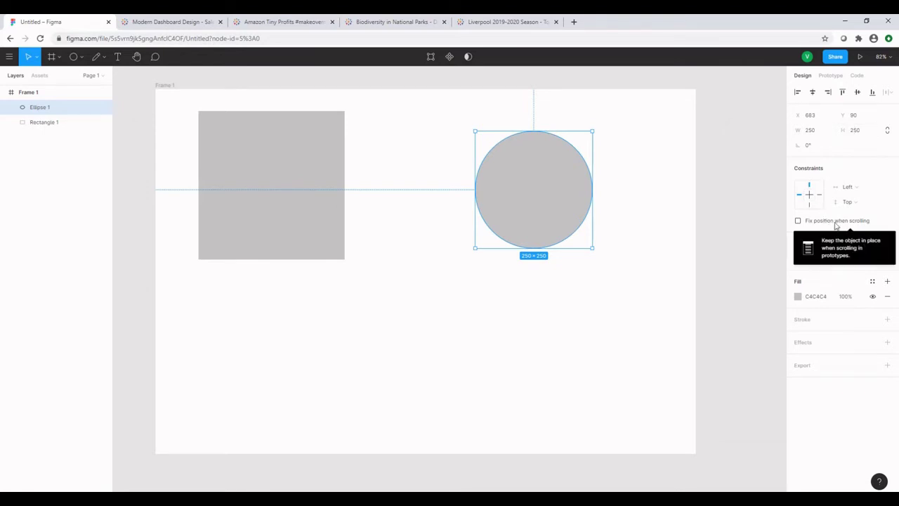
{"action": "left_click", "coordinate": [331, 246]}
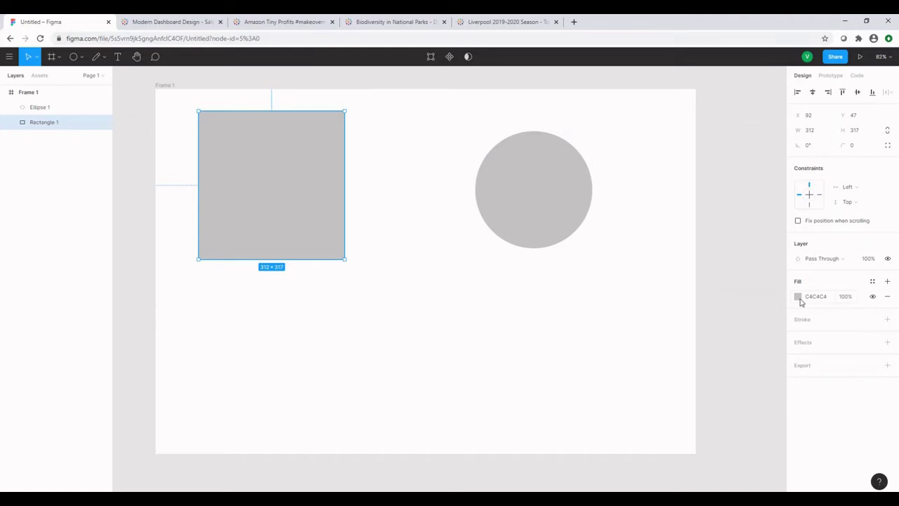
- Change Rectangle 1's fill from grey to a dark red, hex AE4A4A
{"action": "left_click", "coordinate": [798, 297]}
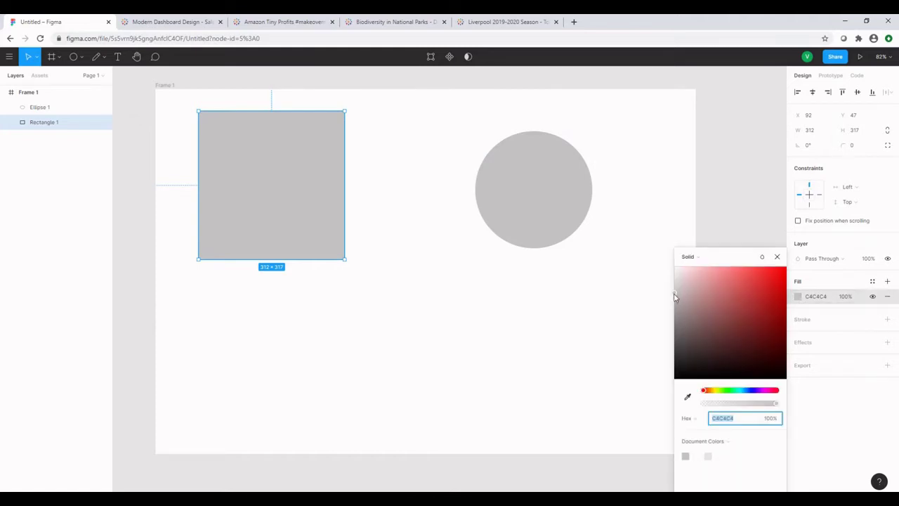
{"action": "left_click", "coordinate": [690, 295]}
{"action": "left_click_drag", "start_coordinate": [690, 293], "coordinate": [731, 289]}
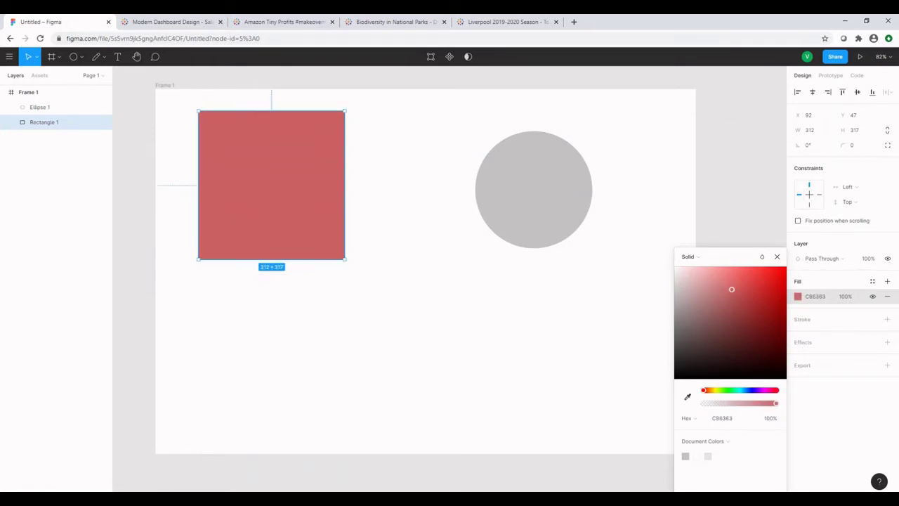
{"action": "left_click", "coordinate": [703, 423]}
{"action": "left_click", "coordinate": [702, 429]}
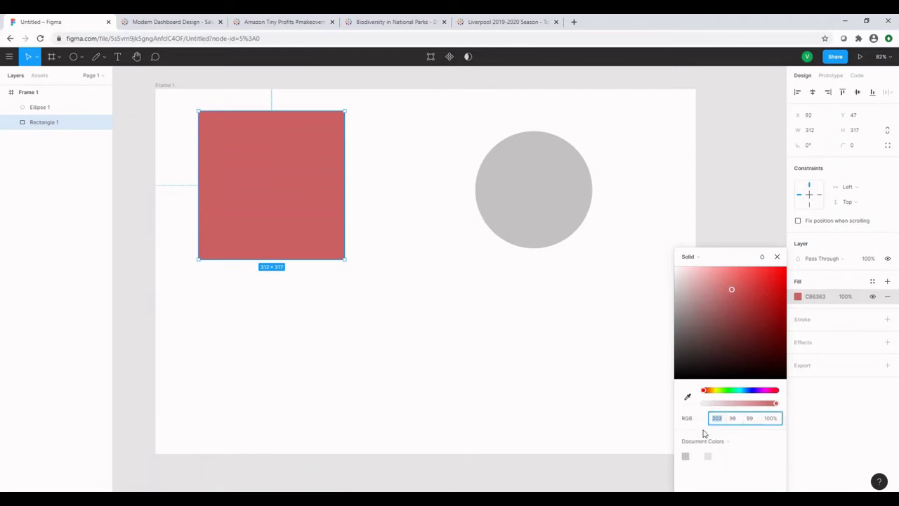
{"action": "left_click", "coordinate": [697, 418]}
{"action": "left_click", "coordinate": [701, 408]}
{"action": "left_click_drag", "start_coordinate": [733, 293], "coordinate": [739, 308]}
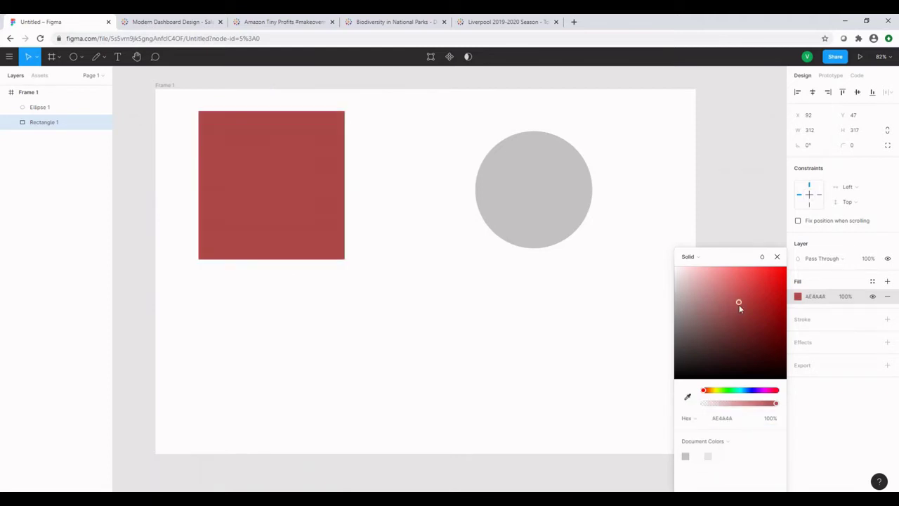
{"action": "left_click", "coordinate": [777, 258]}
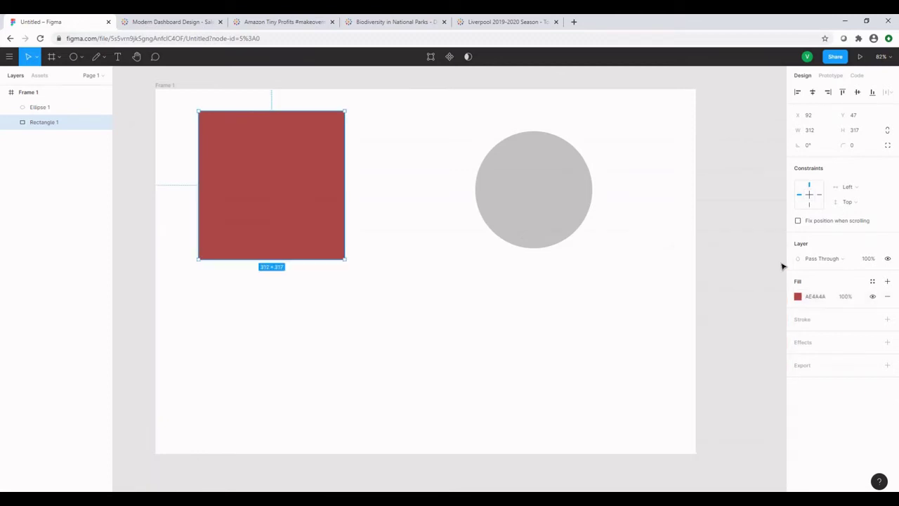
- Add a black 000000 stroke, 5 thick and centred, around Rectangle 1
{"action": "left_click", "coordinate": [887, 320]}
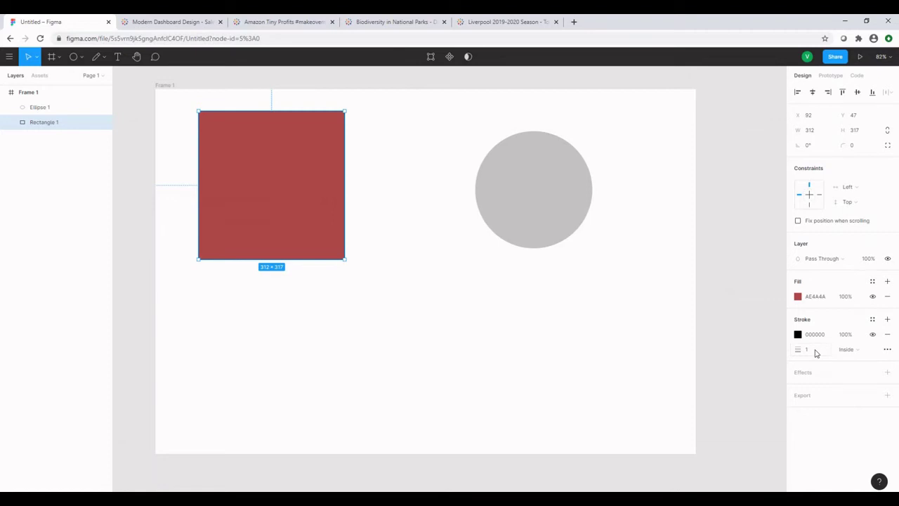
{"action": "left_click", "coordinate": [813, 350]}
{"action": "type", "text": "5"}
{"action": "key", "text": "Return"}
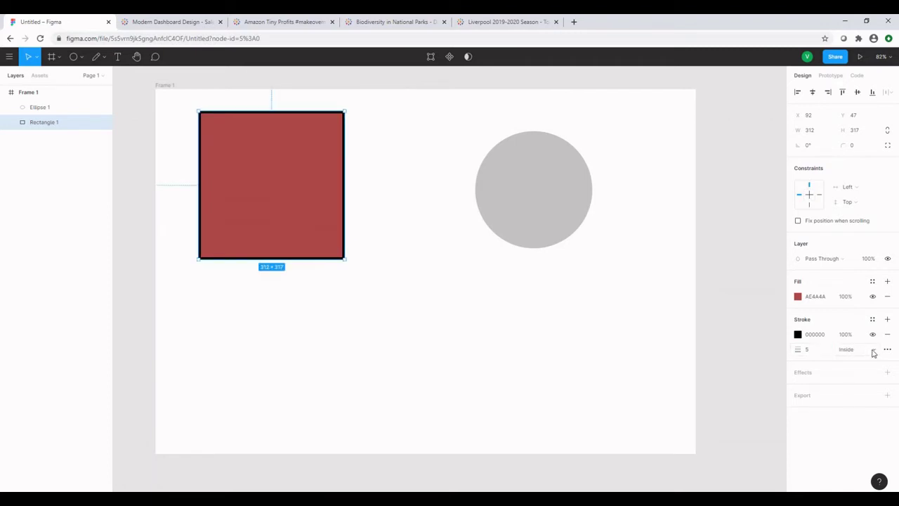
{"action": "left_click", "coordinate": [873, 353]}
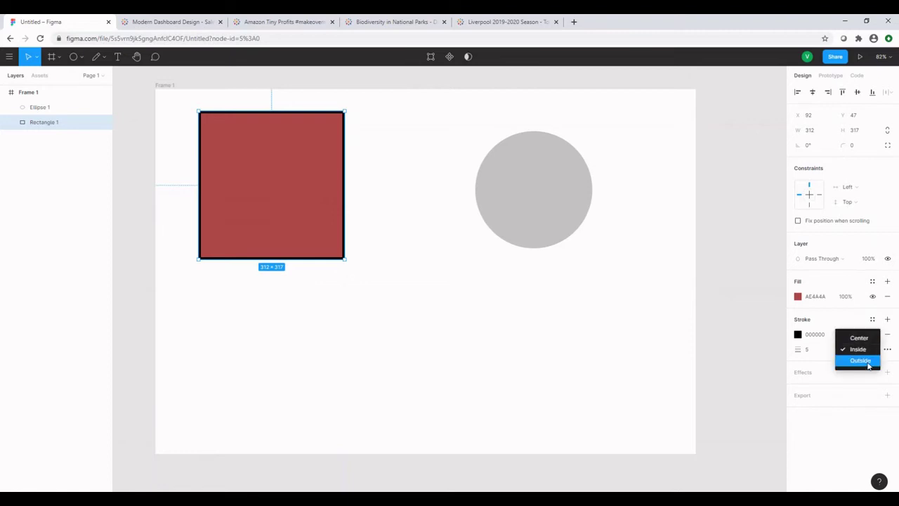
{"action": "left_click", "coordinate": [869, 363]}
{"action": "left_click", "coordinate": [868, 350]}
{"action": "left_click", "coordinate": [866, 326]}
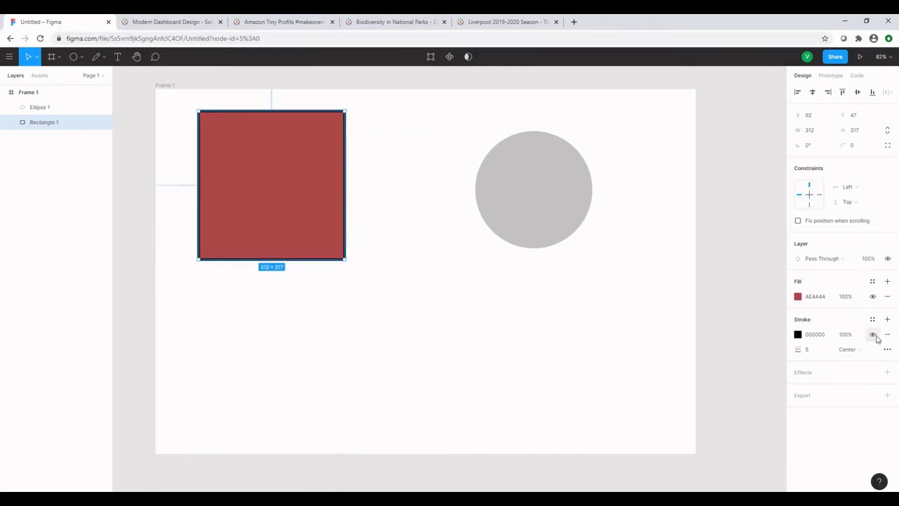
{"action": "left_click", "coordinate": [872, 336]}
{"action": "left_click", "coordinate": [872, 336]}
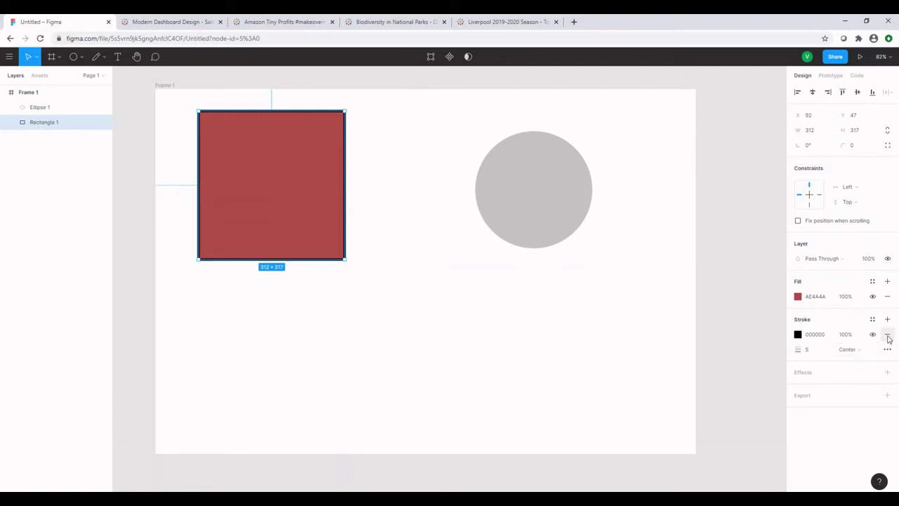
- Remove the rectangle's black stroke and add a drop shadow to it
{"action": "left_click", "coordinate": [888, 335]}
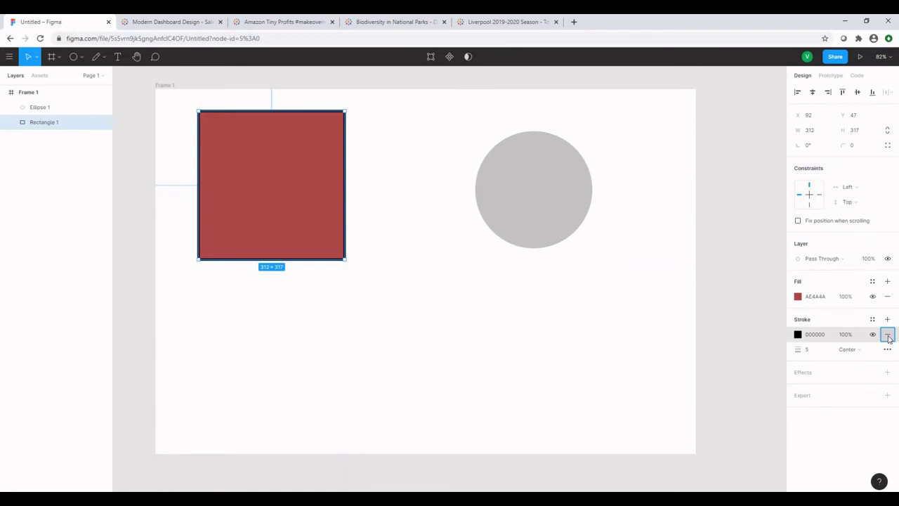
{"action": "left_click", "coordinate": [888, 336]}
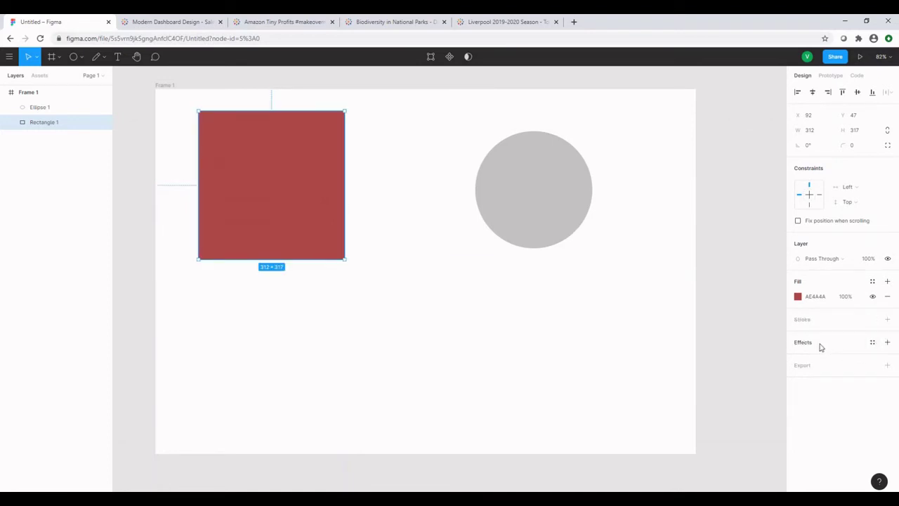
{"action": "left_click", "coordinate": [888, 342]}
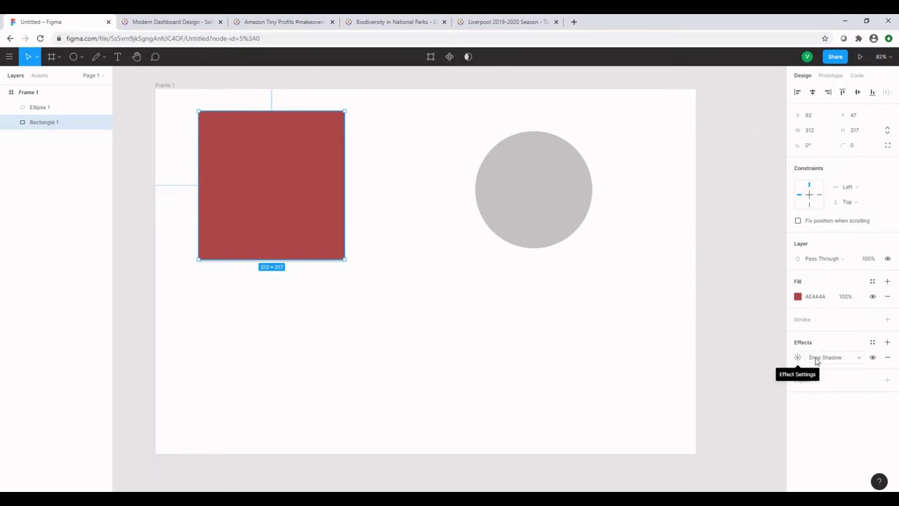
- Set the drop shadow's X offset to -10, keeping Y 4 and blur 4
{"action": "left_click", "coordinate": [798, 357]}
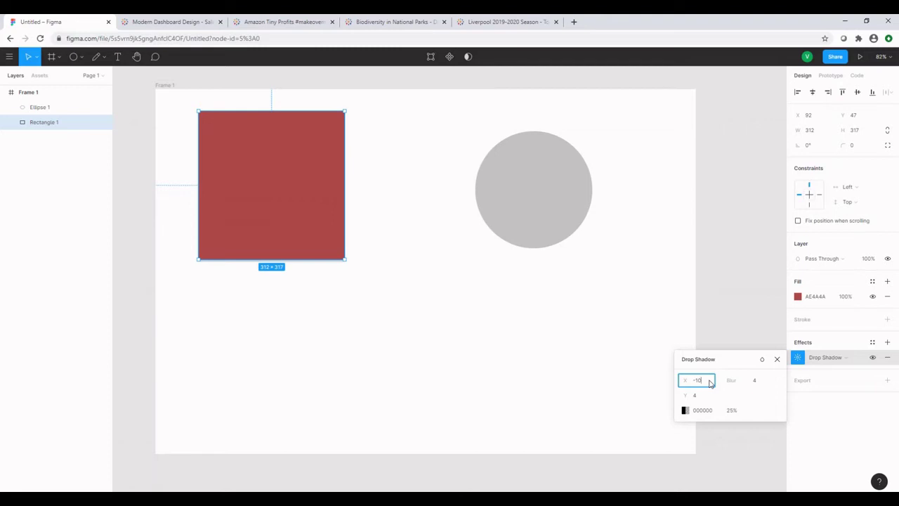
{"action": "key", "text": "Return"}
{"action": "left_click", "coordinate": [755, 383]}
{"action": "key", "text": "Escape"}
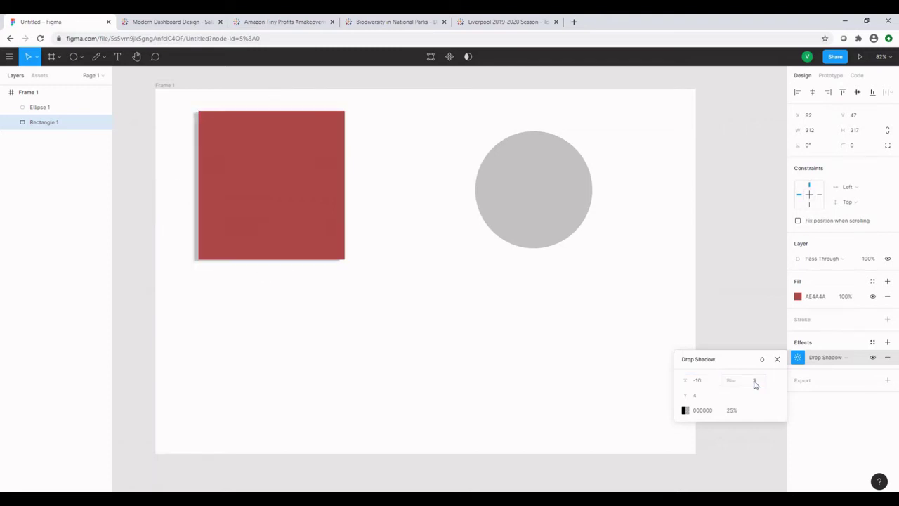
{"action": "left_click", "coordinate": [381, 293]}
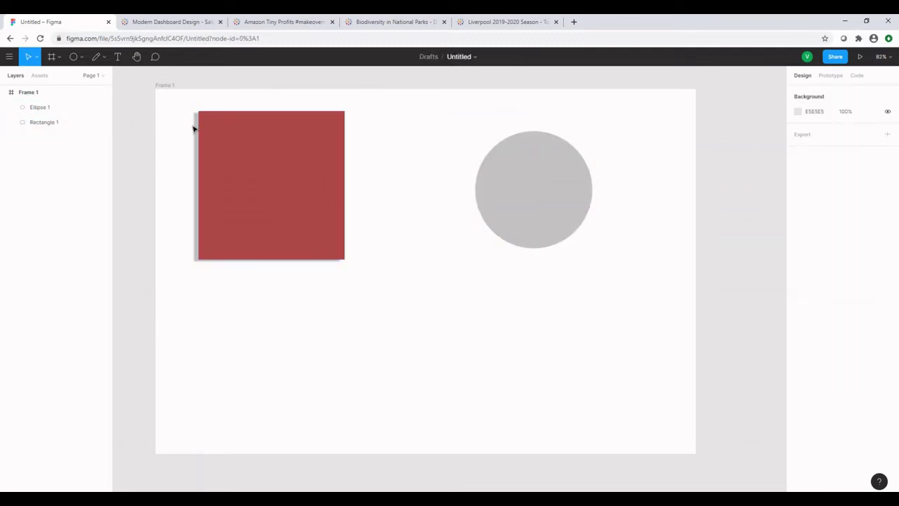
{"action": "left_click", "coordinate": [278, 182]}
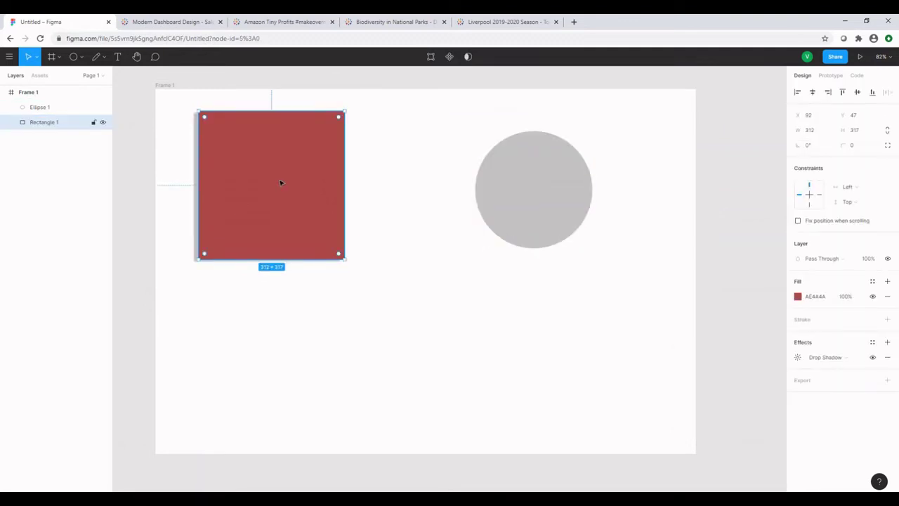
- Delete Rectangle 1's drop shadow and add a 1x PNG export setting
{"action": "left_click", "coordinate": [888, 358]}
{"action": "left_click", "coordinate": [887, 365]}
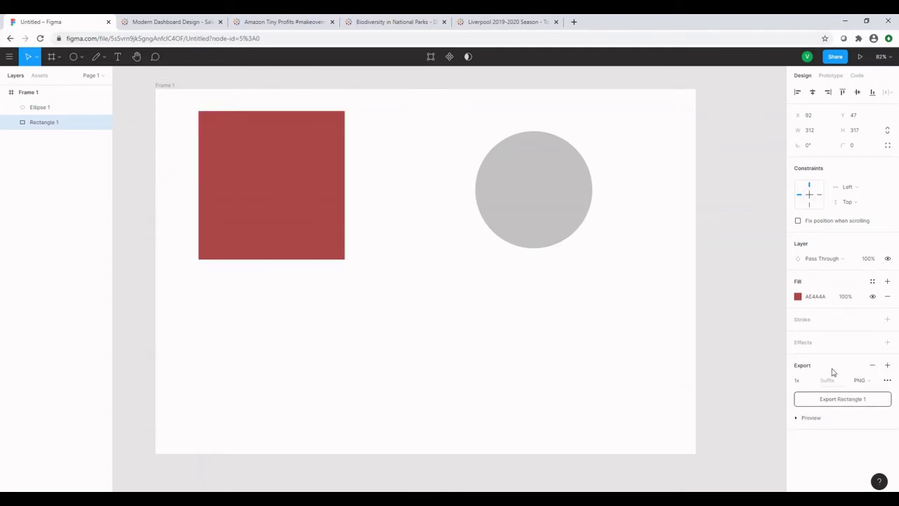
{"action": "left_click", "coordinate": [29, 95]}
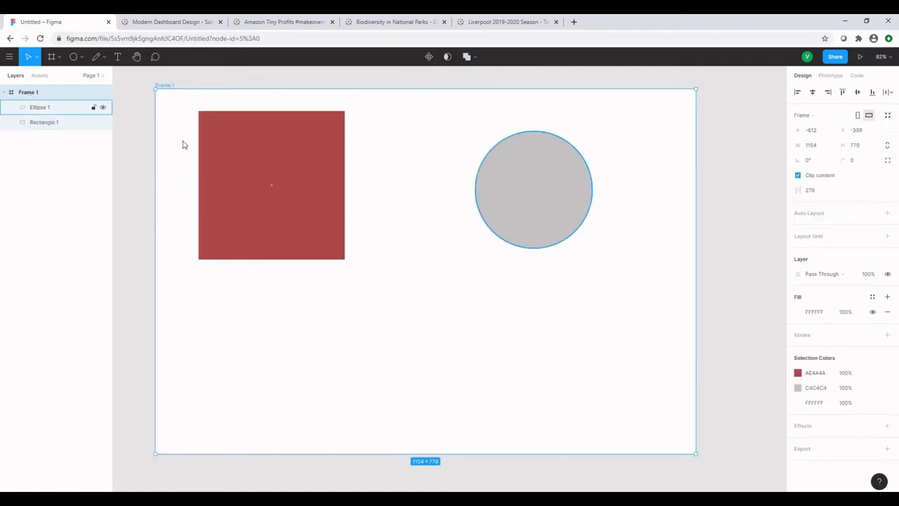
{"action": "left_click", "coordinate": [265, 135]}
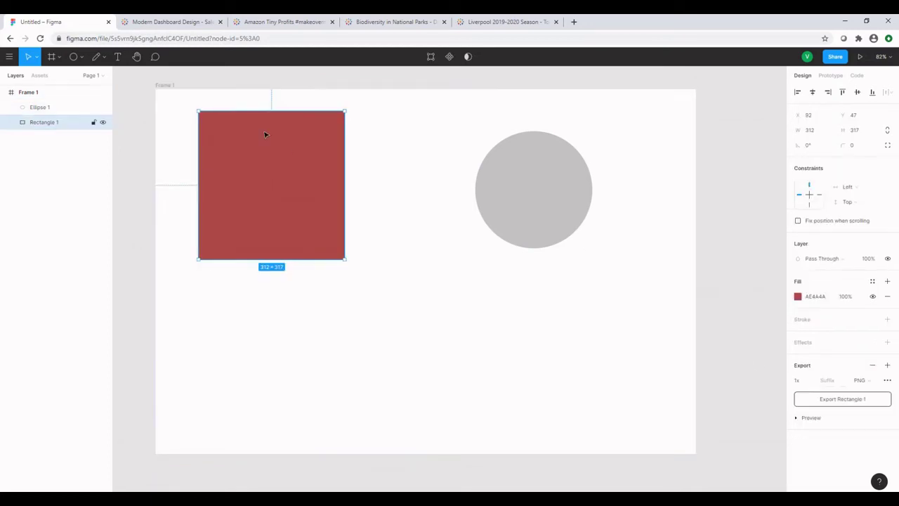
{"action": "left_click", "coordinate": [103, 59]}
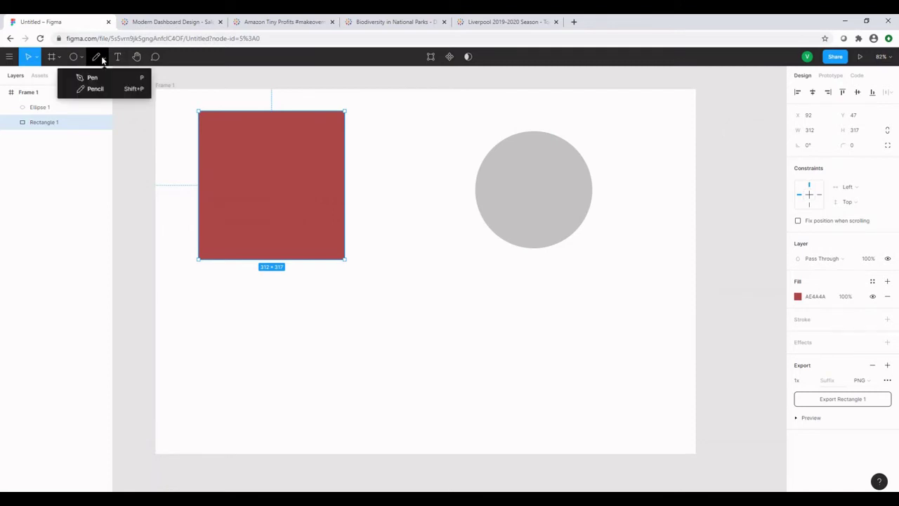
{"action": "left_click", "coordinate": [102, 77]}
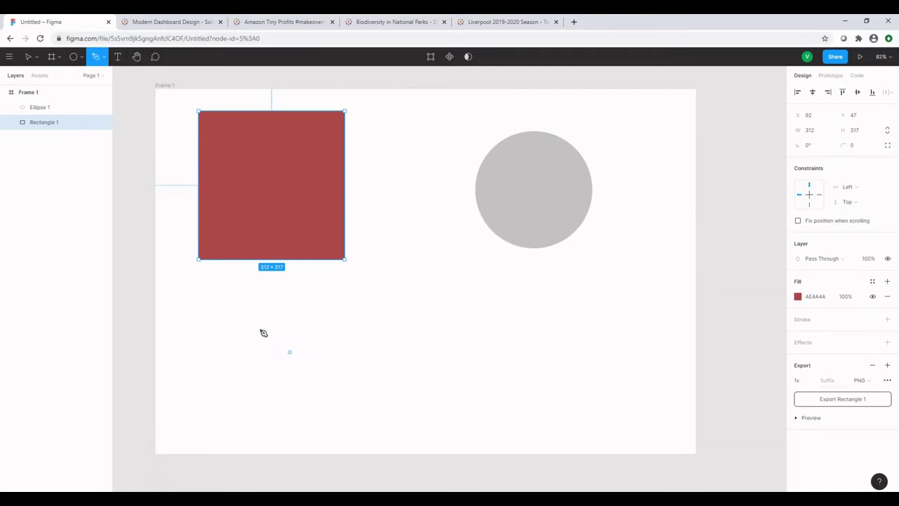
{"action": "left_click", "coordinate": [200, 316]}
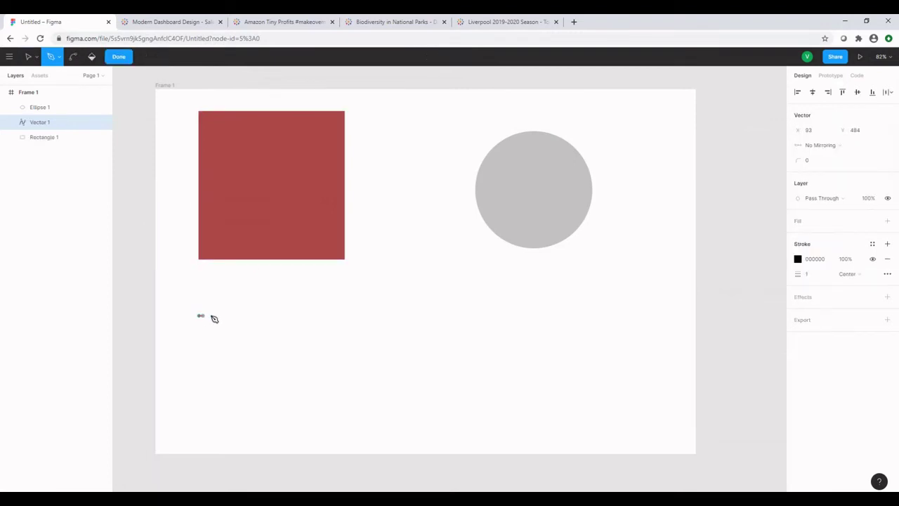
{"action": "left_click", "coordinate": [329, 350]}
{"action": "left_click", "coordinate": [245, 337]}
{"action": "left_click", "coordinate": [200, 316]}
{"action": "key", "text": "Escape"}
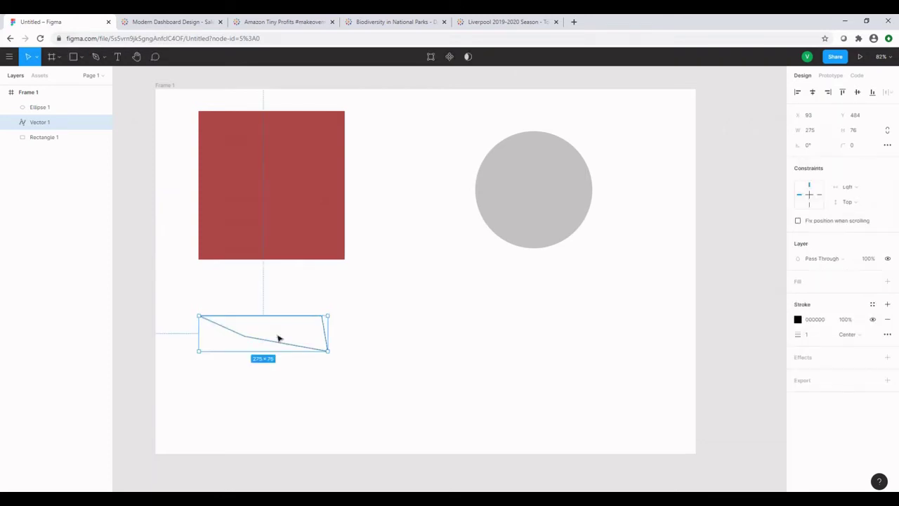
{"action": "left_click", "coordinate": [103, 57]}
{"action": "left_click", "coordinate": [101, 90]}
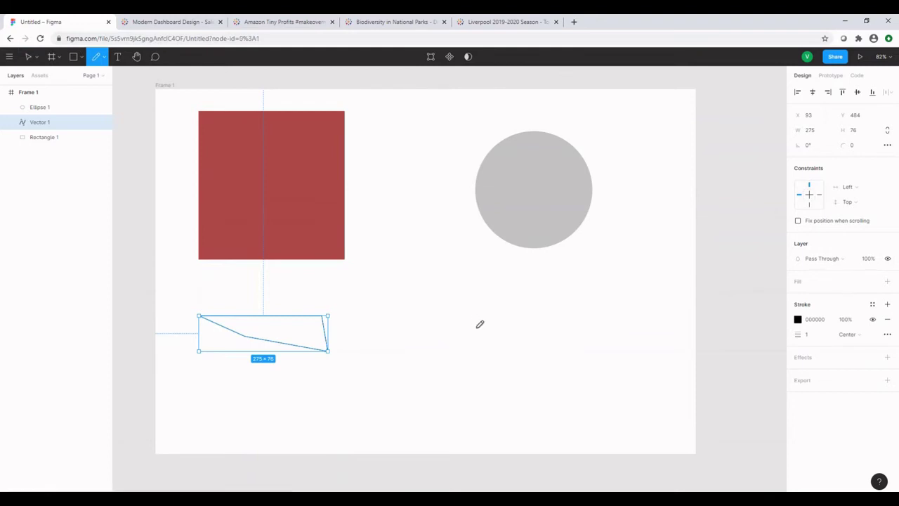
{"action": "mouse_move", "coordinate": [475, 326]}
{"action": "left_mouse_down"}
{"action": "mouse_move", "coordinate": [517, 319]}
{"action": "mouse_move", "coordinate": [487, 290]}
{"action": "mouse_move", "coordinate": [449, 309]}
{"action": "mouse_move", "coordinate": [483, 380]}
{"action": "mouse_move", "coordinate": [547, 329]}
{"action": "mouse_move", "coordinate": [514, 274]}
{"action": "mouse_move", "coordinate": [433, 276]}
{"action": "mouse_move", "coordinate": [411, 346]}
{"action": "mouse_move", "coordinate": [479, 396]}
{"action": "mouse_move", "coordinate": [552, 367]}
{"action": "mouse_move", "coordinate": [550, 327]}
{"action": "left_mouse_up"}
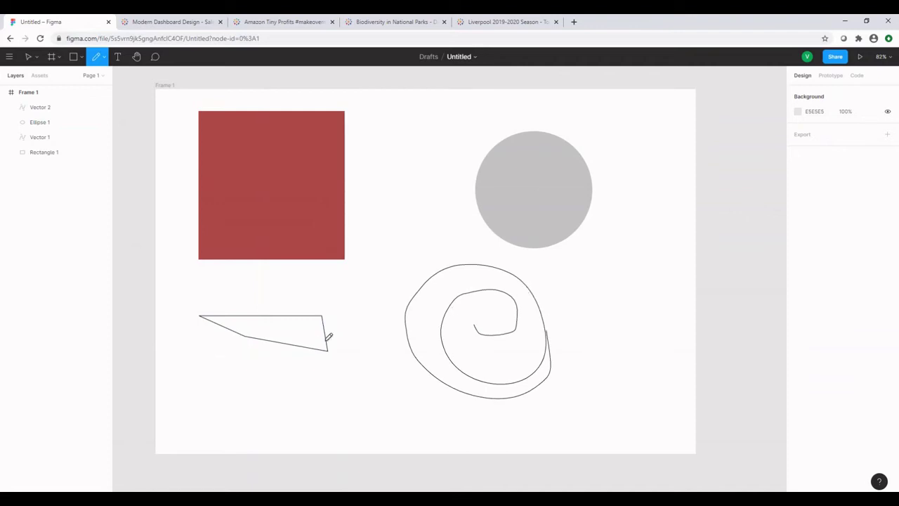
{"action": "key", "text": "v"}
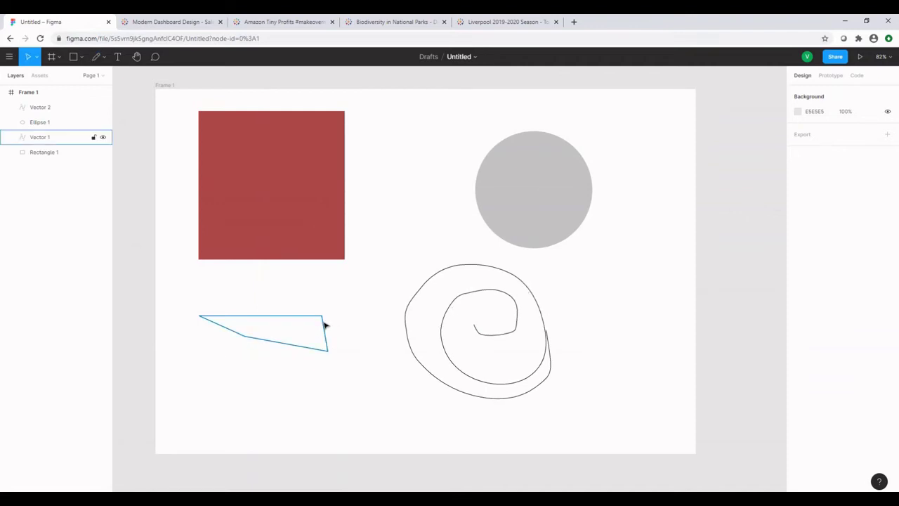
{"action": "left_click", "coordinate": [325, 324]}
{"action": "key", "text": "Delete"}
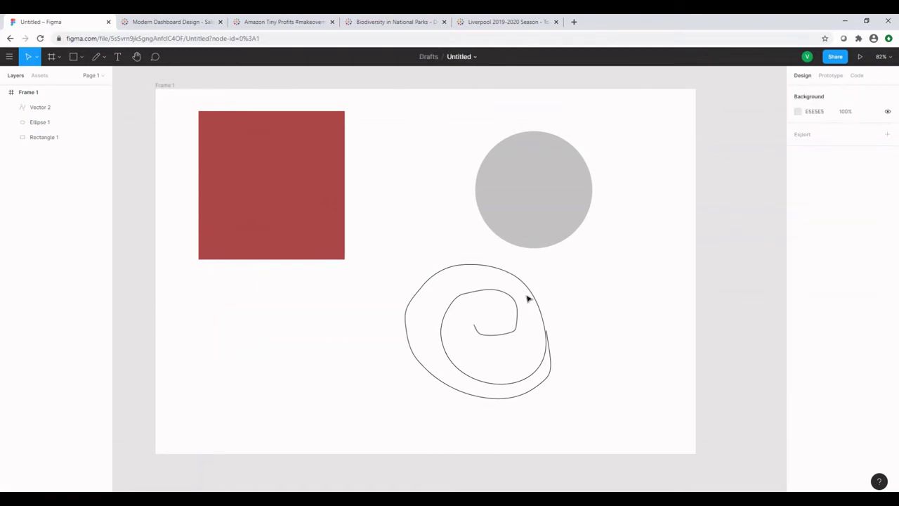
{"action": "left_click", "coordinate": [532, 297]}
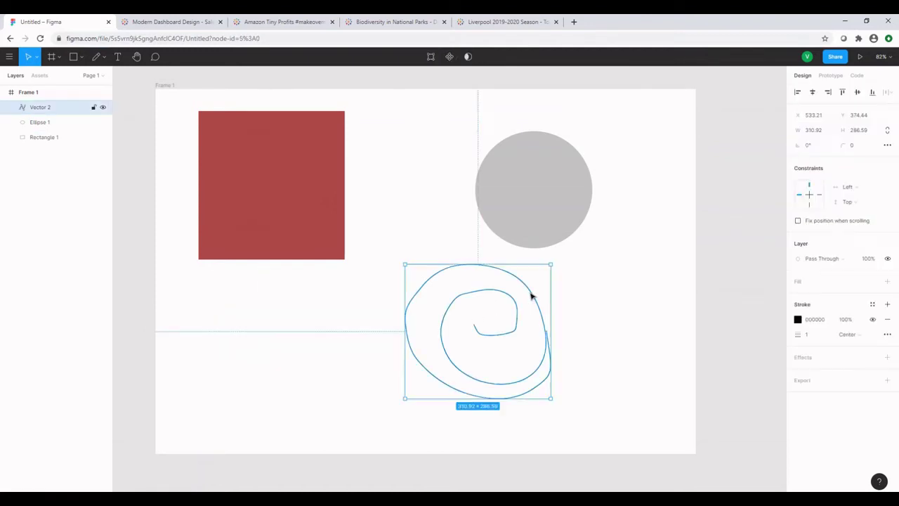
{"action": "key", "text": "Delete"}
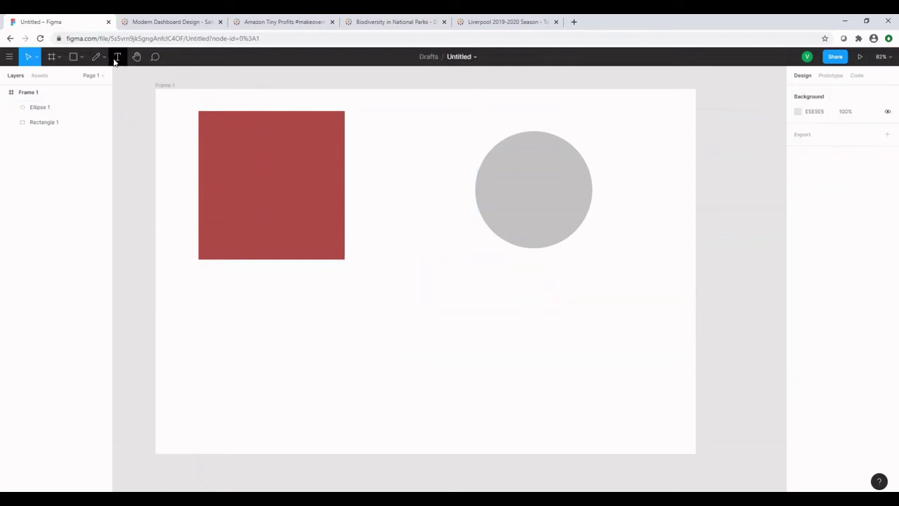
- Add a text layer reading 'Text' below the red square in Roboto
{"action": "left_click", "coordinate": [117, 57]}
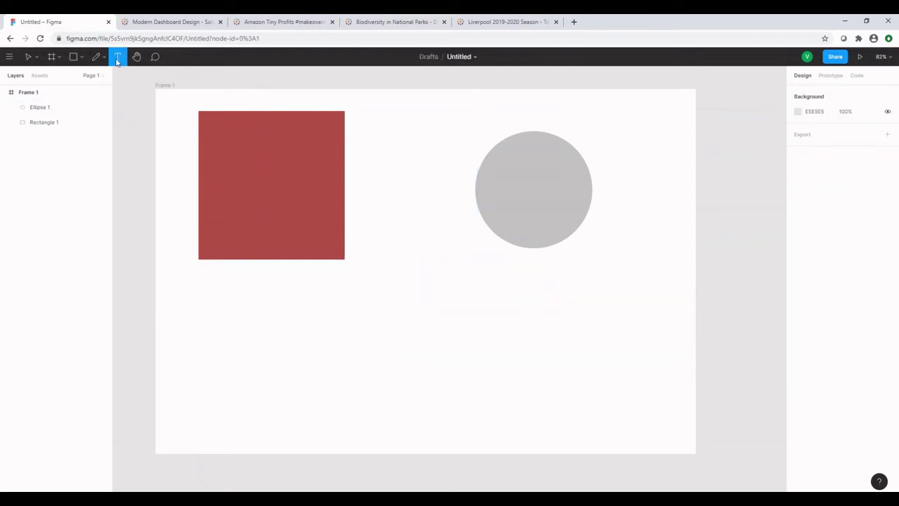
{"action": "left_click", "coordinate": [224, 302]}
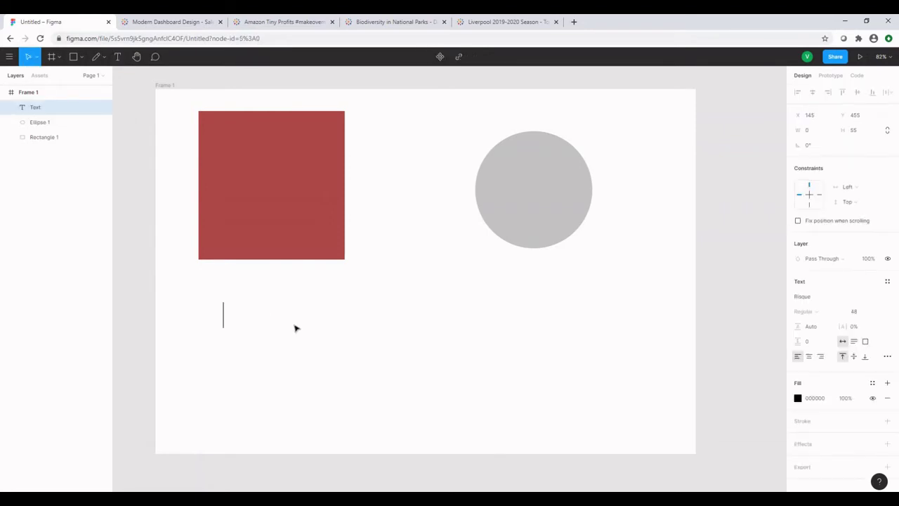
{"action": "type", "text": "Text"}
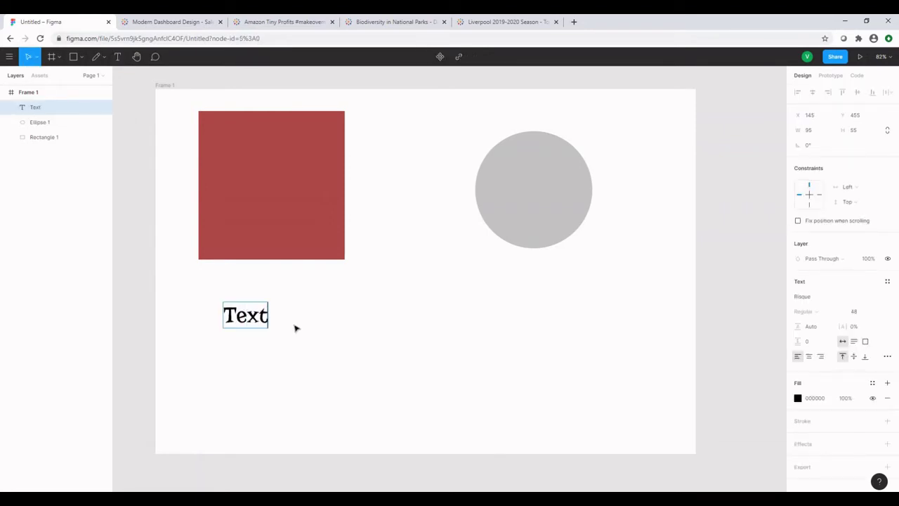
{"action": "left_click", "coordinate": [888, 296]}
{"action": "left_click", "coordinate": [882, 306]}
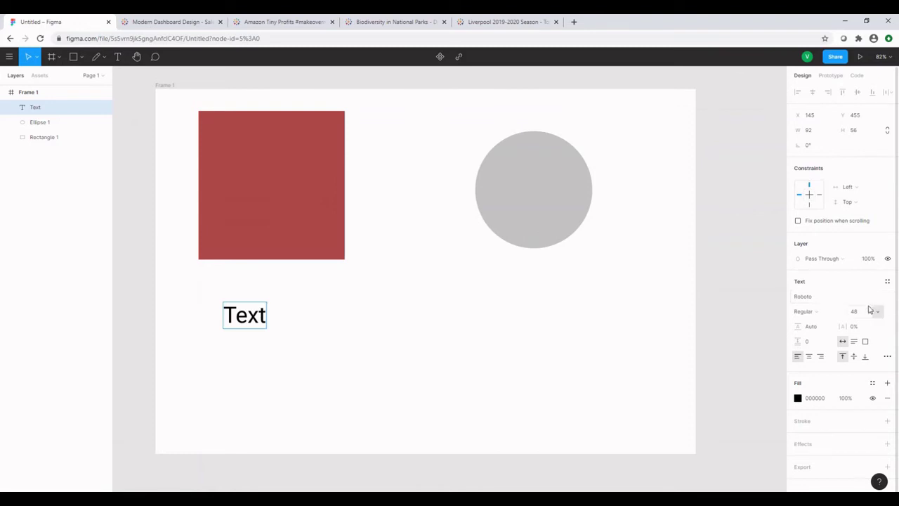
- Set the 'Text' layer's font size to 64
{"action": "left_click", "coordinate": [878, 312]}
{"action": "key", "text": "Escape"}
{"action": "left_click", "coordinate": [248, 302]}
{"action": "key", "text": "Escape"}
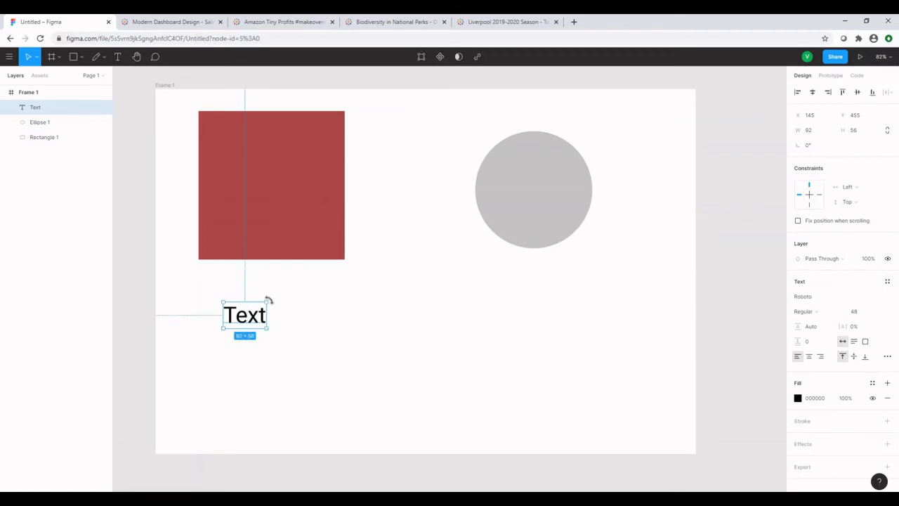
{"action": "left_click", "coordinate": [879, 313]}
{"action": "left_click", "coordinate": [874, 324]}
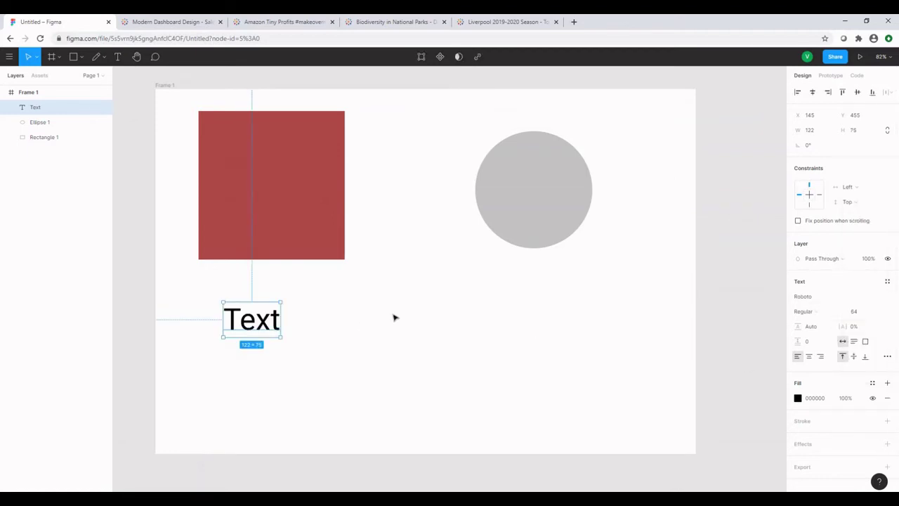
{"action": "left_click", "coordinate": [309, 321]}
{"action": "left_click", "coordinate": [230, 329]}
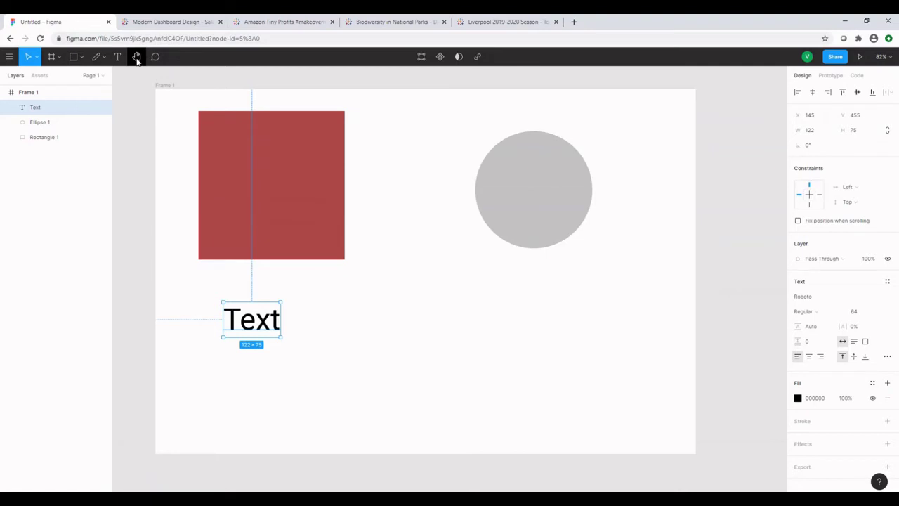
{"action": "left_click", "coordinate": [137, 59]}
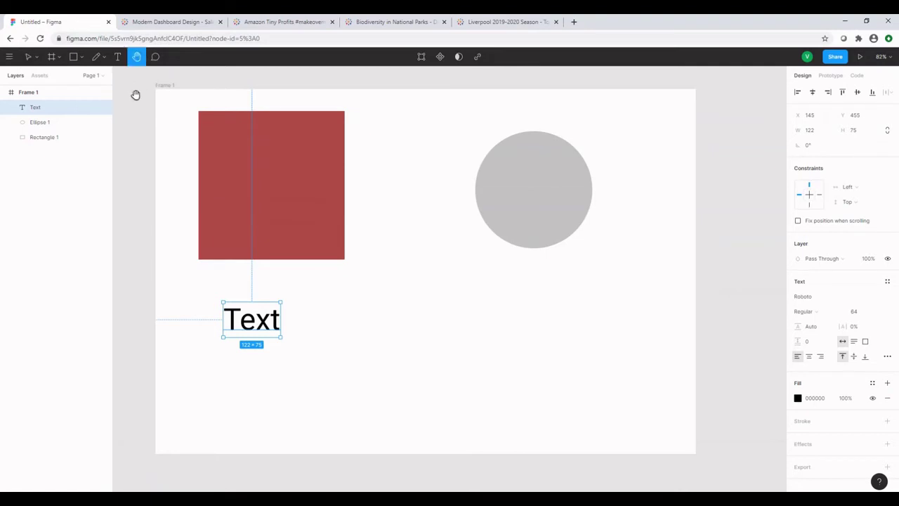
{"action": "mouse_move", "coordinate": [136, 95]}
{"action": "left_mouse_down"}
{"action": "mouse_move", "coordinate": [142, 114]}
{"action": "mouse_move", "coordinate": [157, 87]}
{"action": "mouse_move", "coordinate": [137, 96]}
{"action": "left_mouse_up"}
{"action": "left_click", "coordinate": [155, 57]}
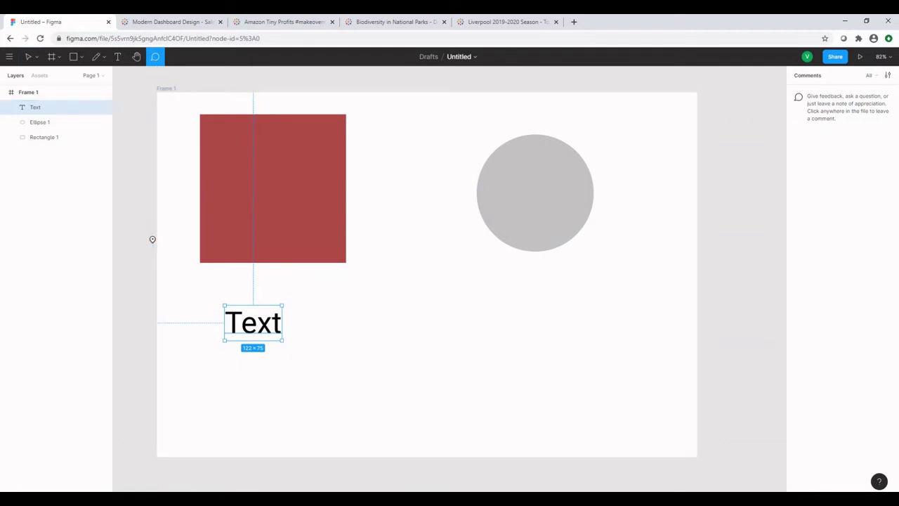
{"action": "left_click", "coordinate": [124, 231]}
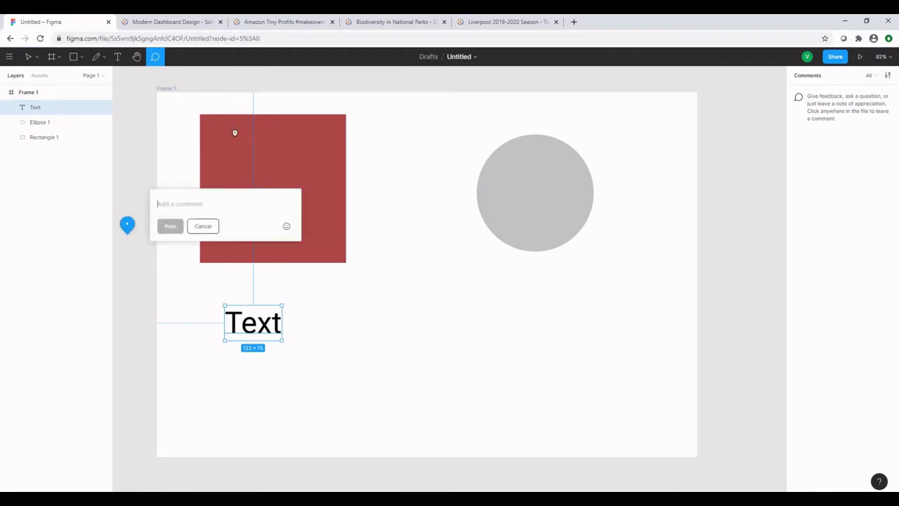
{"action": "left_click", "coordinate": [232, 130]}
{"action": "left_click", "coordinate": [232, 126]}
{"action": "left_click", "coordinate": [231, 131]}
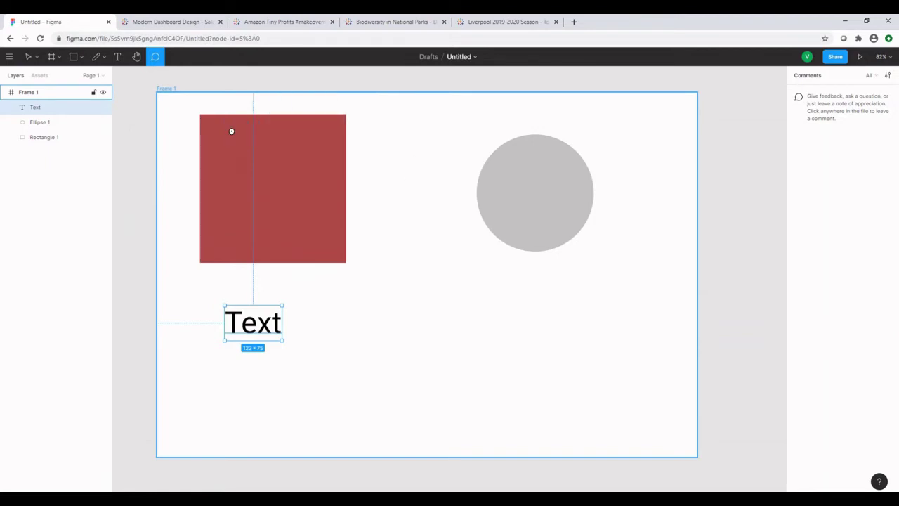
{"action": "left_click", "coordinate": [73, 57]}
{"action": "left_click", "coordinate": [57, 125]}
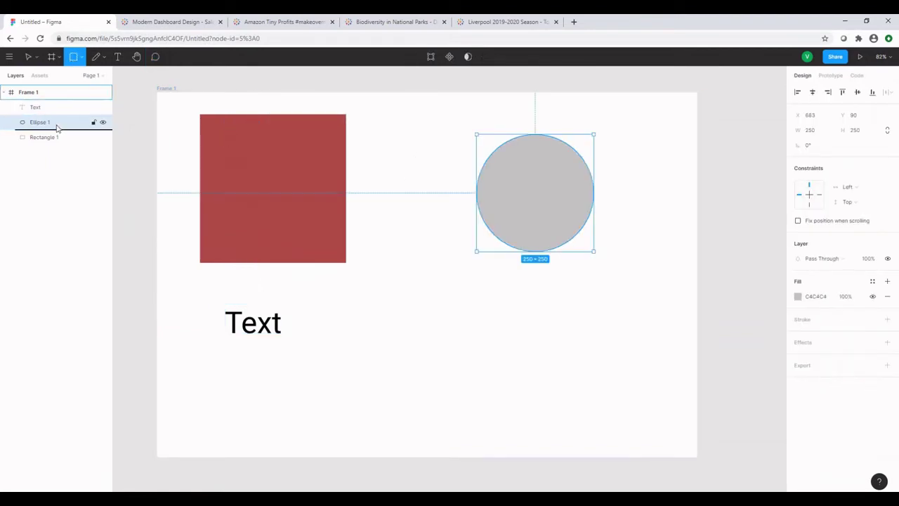
{"action": "left_click", "coordinate": [56, 137]}
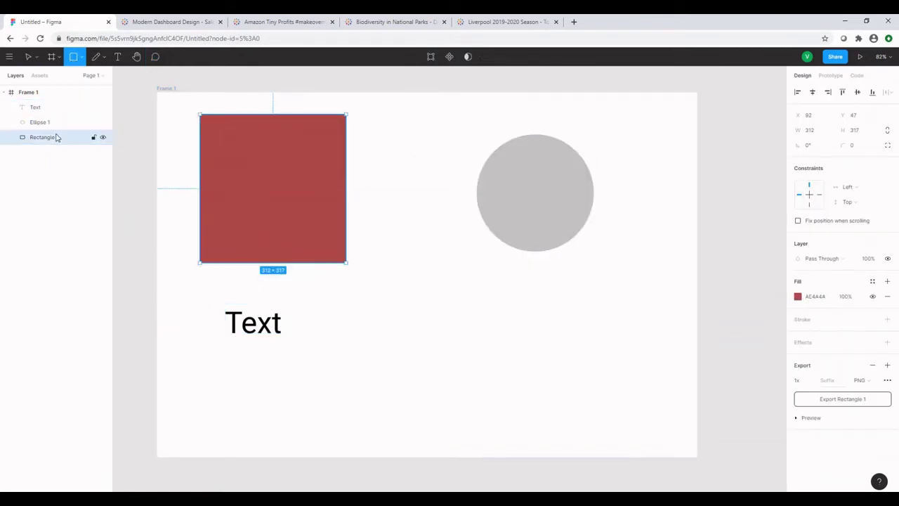
{"action": "left_click", "coordinate": [431, 57]}
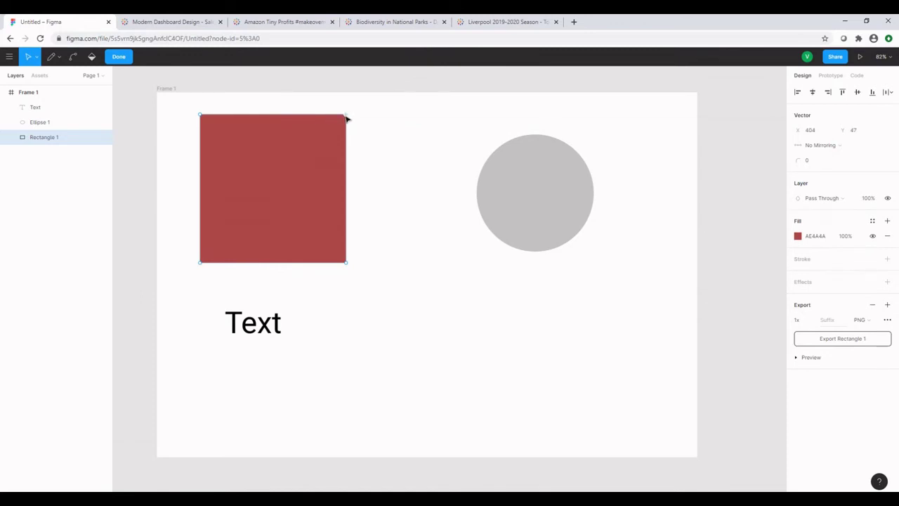
{"action": "mouse_move", "coordinate": [345, 120]}
{"action": "left_mouse_down"}
{"action": "mouse_move", "coordinate": [302, 174]}
{"action": "mouse_move", "coordinate": [349, 133]}
{"action": "mouse_move", "coordinate": [340, 143]}
{"action": "mouse_move", "coordinate": [347, 121]}
{"action": "left_mouse_up"}
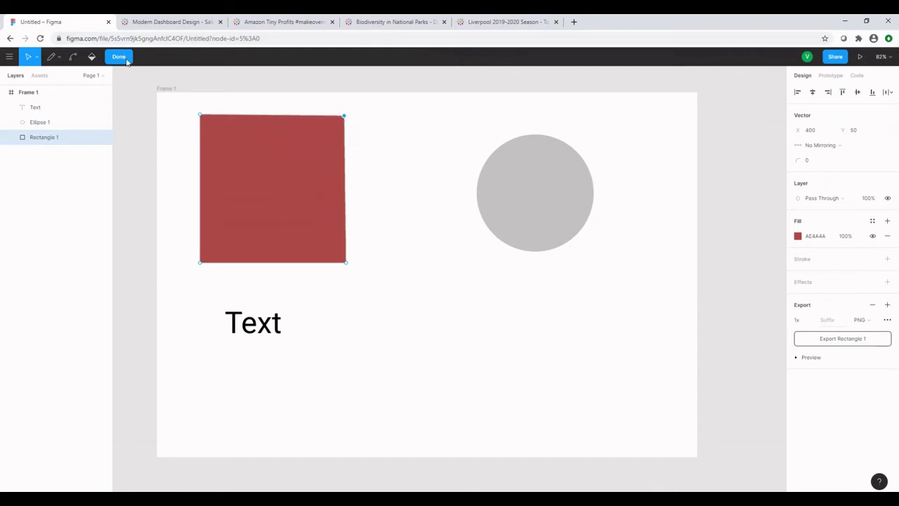
{"action": "left_click", "coordinate": [126, 61]}
{"action": "key", "text": "Return"}
{"action": "key", "text": "ctrl+z"}
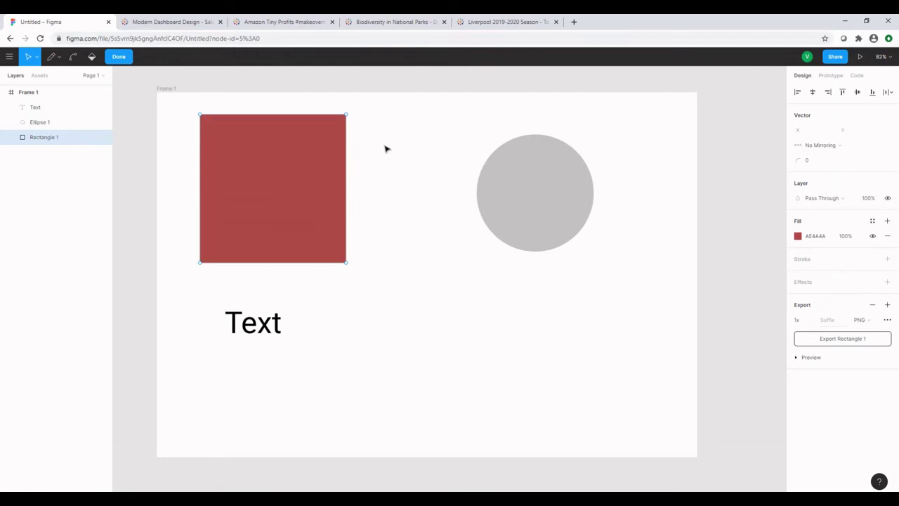
{"action": "left_click", "coordinate": [347, 133]}
{"action": "left_click", "coordinate": [121, 57]}
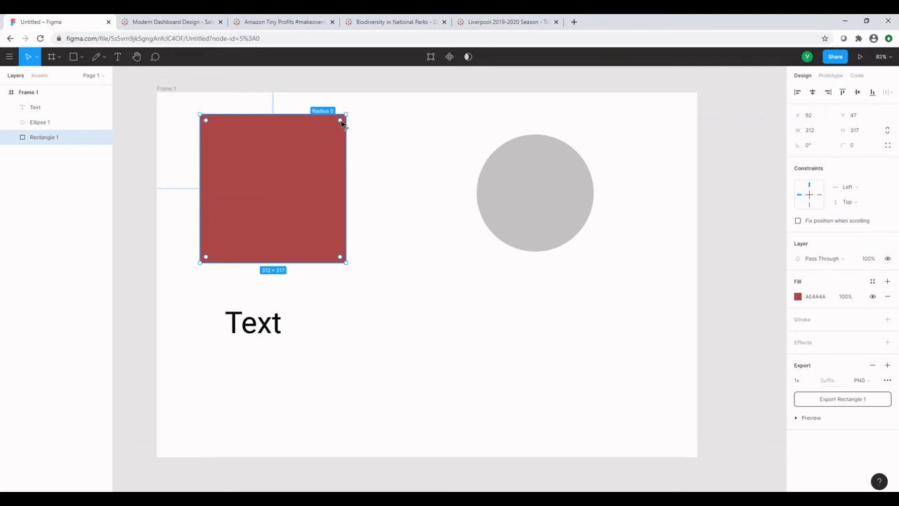
- Round the red square's corners to about 35 and make the grey circle a wedge-cut ring with a 23.36% inner ratio
{"action": "left_click_drag", "start_coordinate": [342, 120], "coordinate": [335, 140]}
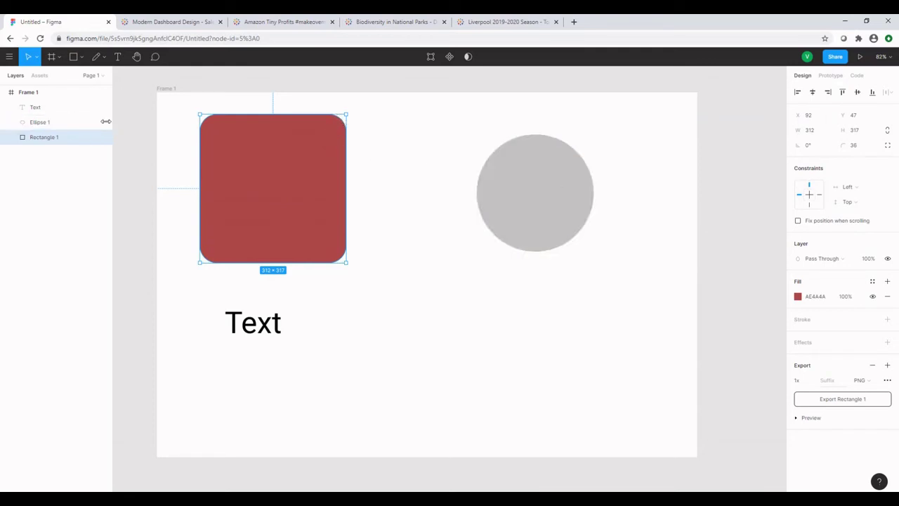
{"action": "left_click", "coordinate": [70, 122]}
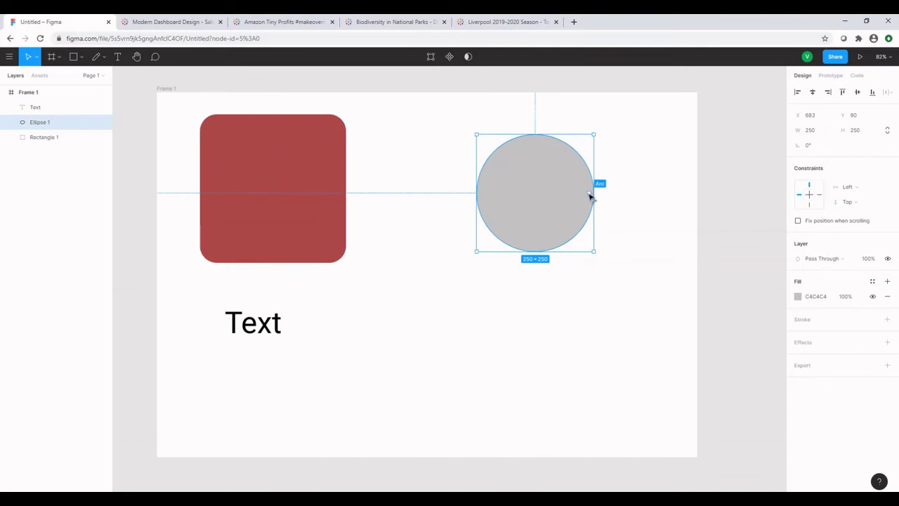
{"action": "left_click_drag", "start_coordinate": [590, 196], "coordinate": [574, 223]}
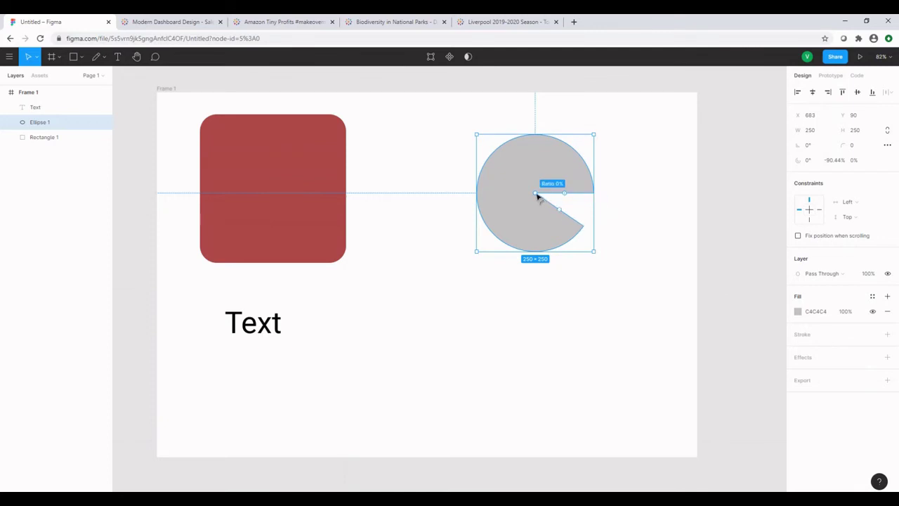
{"action": "mouse_move", "coordinate": [536, 195]}
{"action": "left_mouse_down"}
{"action": "mouse_move", "coordinate": [507, 171]}
{"action": "mouse_move", "coordinate": [547, 202]}
{"action": "mouse_move", "coordinate": [527, 188]}
{"action": "left_mouse_up"}
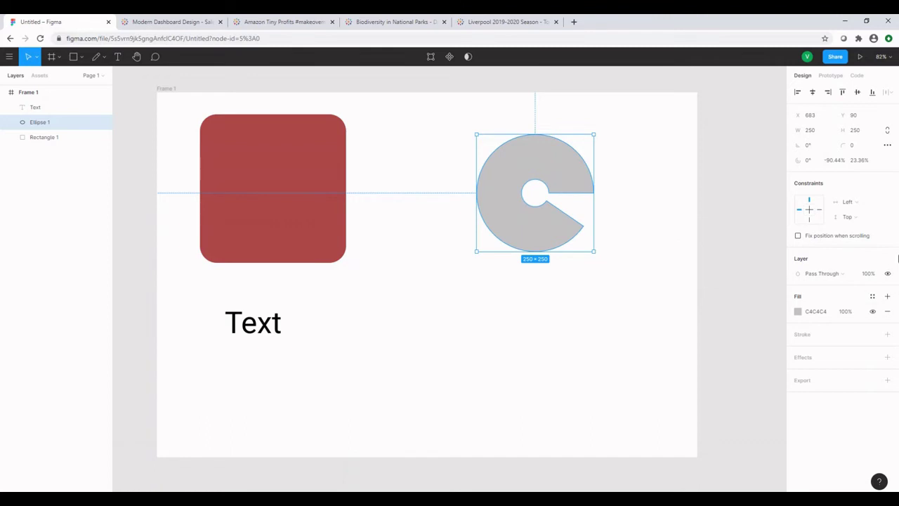
{"action": "left_click", "coordinate": [717, 189]}
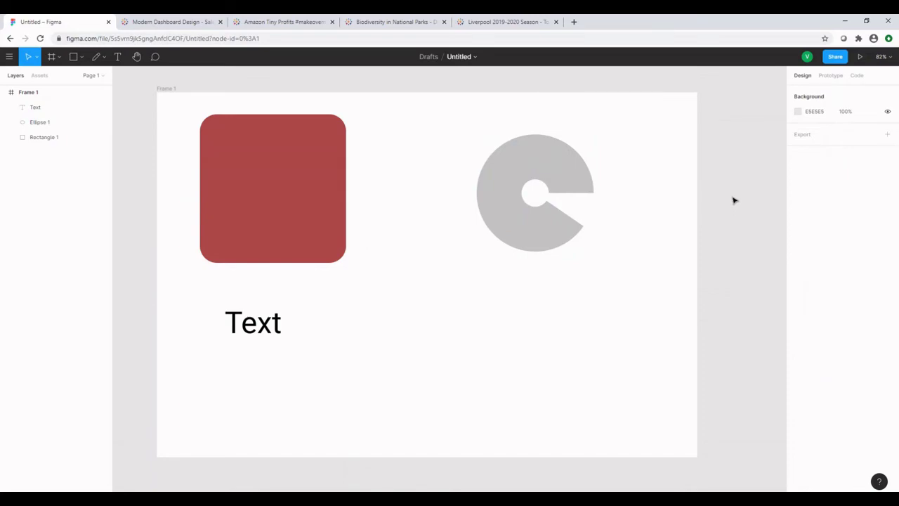
- Switch to PowerPoint showing the Agenda slide
{"action": "key", "text": "alt+Tab"}
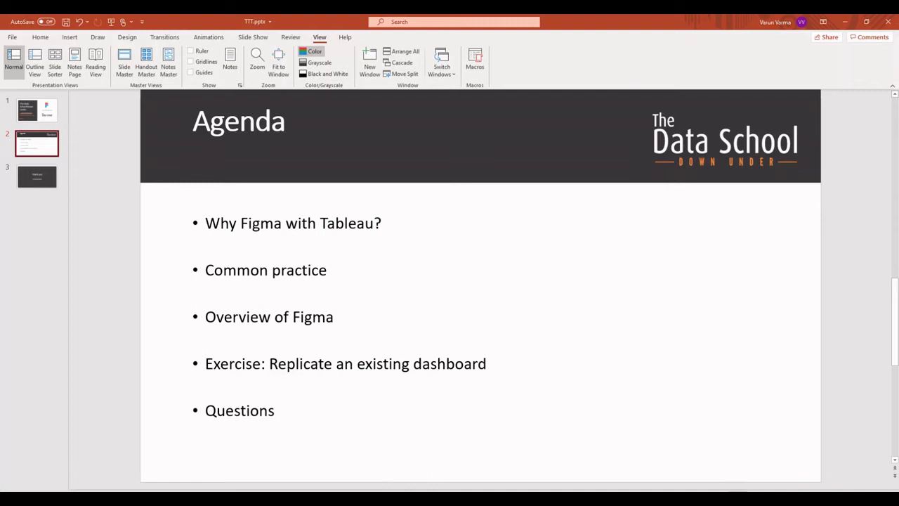
- Bring up the 'Liverpool 2019-2020 Season' viz window in Tableau Public
{"action": "mouse_move", "coordinate": [265, 495]}
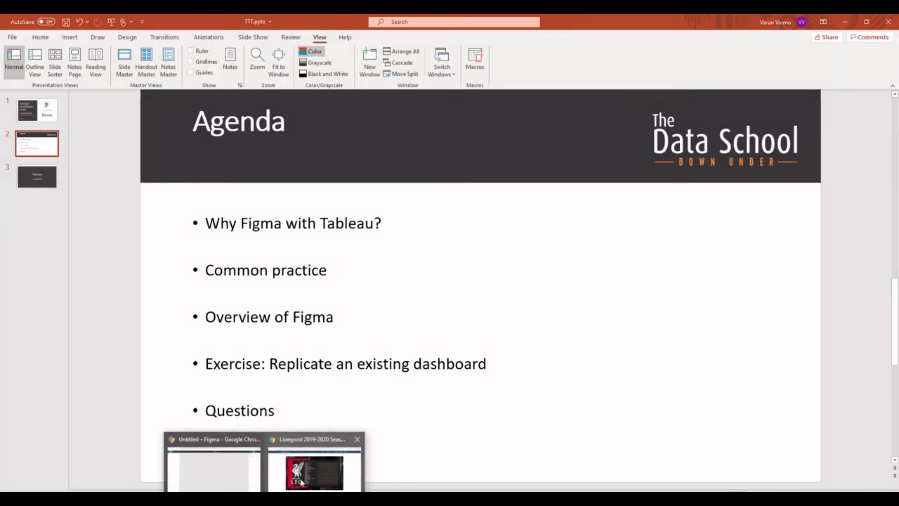
{"action": "left_click", "coordinate": [300, 481]}
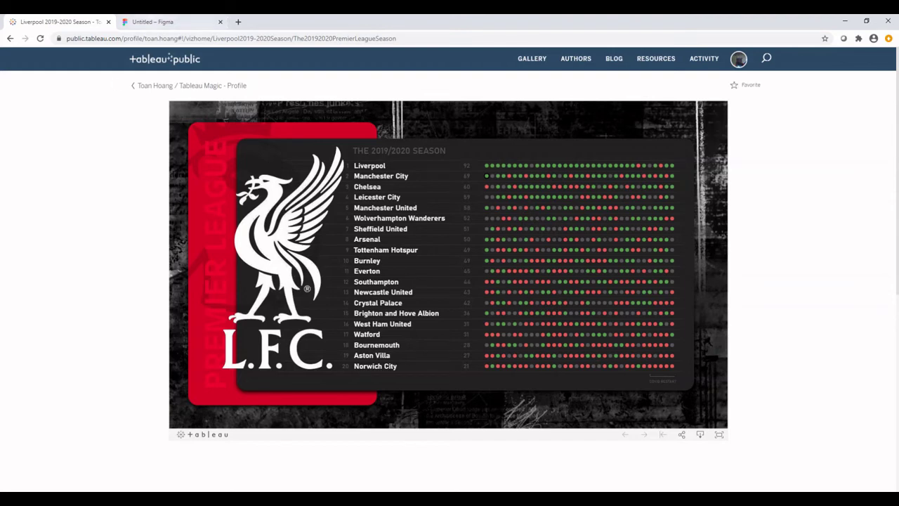
- Draw a new frame in Figma sized 1500 × 800
{"action": "left_click", "coordinate": [155, 22]}
{"action": "left_click", "coordinate": [59, 57]}
{"action": "left_click", "coordinate": [58, 83]}
{"action": "left_click_drag", "start_coordinate": [161, 92], "coordinate": [741, 433]}
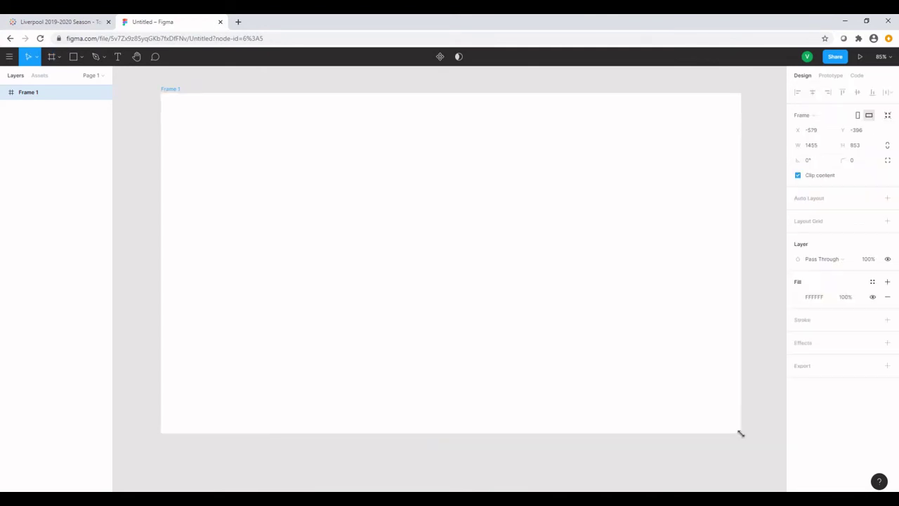
{"action": "left_click", "coordinate": [817, 149]}
{"action": "type", "text": "1500"}
{"action": "key", "text": "Tab"}
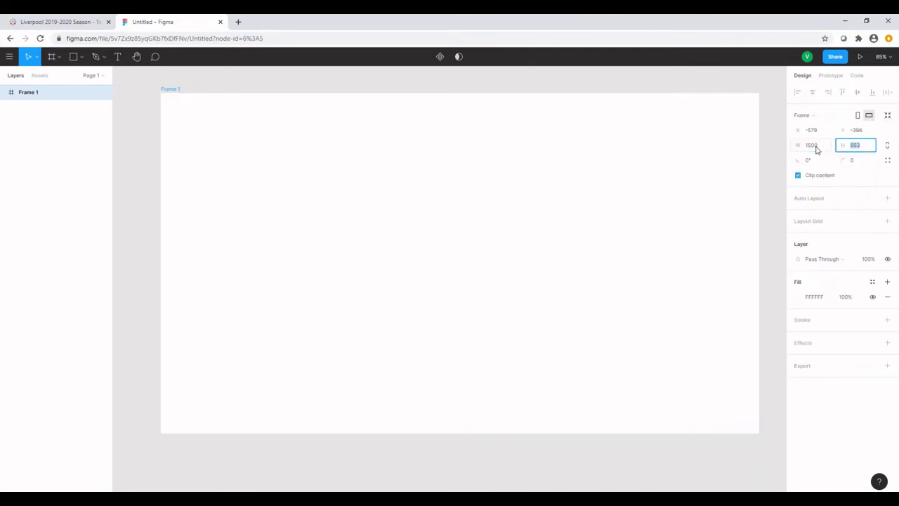
{"action": "type", "text": "800"}
{"action": "key", "text": "Return"}
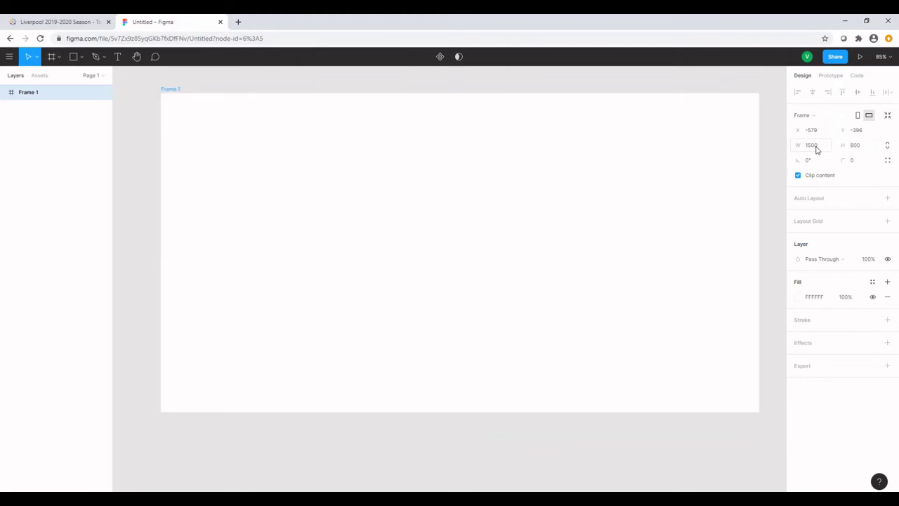
{"action": "left_click_drag", "start_coordinate": [391, 119], "coordinate": [381, 126]}
- Check the Tableau dashboard, then return to Figma's shape tools list
{"action": "left_click", "coordinate": [64, 24]}
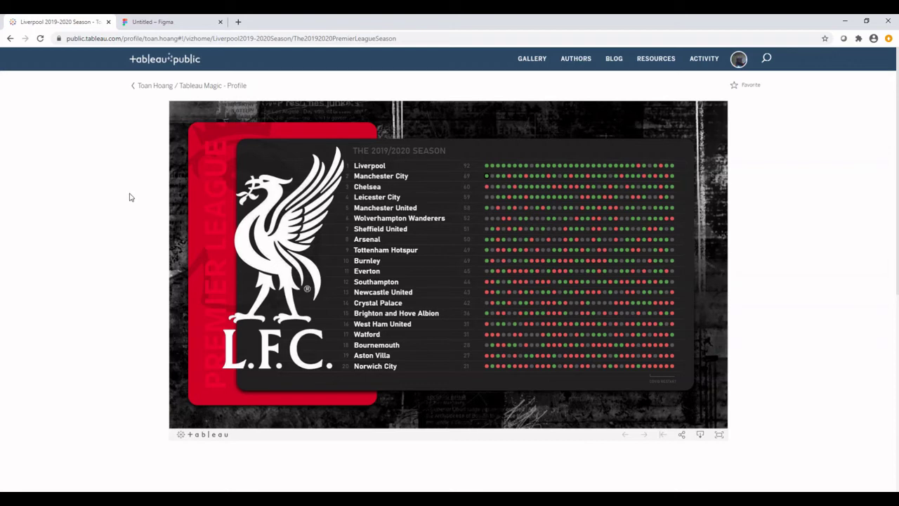
{"action": "left_click", "coordinate": [169, 21]}
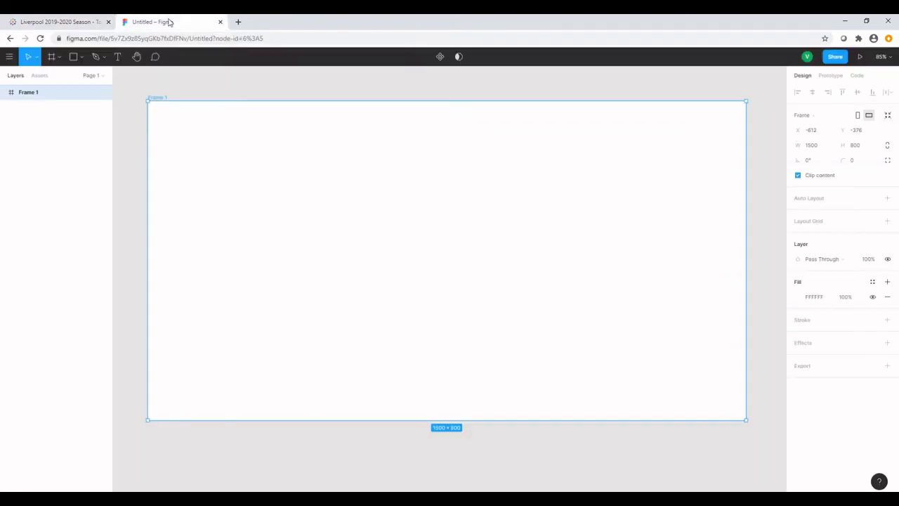
{"action": "left_click", "coordinate": [77, 61]}
{"action": "left_click", "coordinate": [81, 62]}
- Place the stadium JPG into Frame 1 and enlarge it to 1621 × 922 to cover it
{"action": "left_click", "coordinate": [64, 144]}
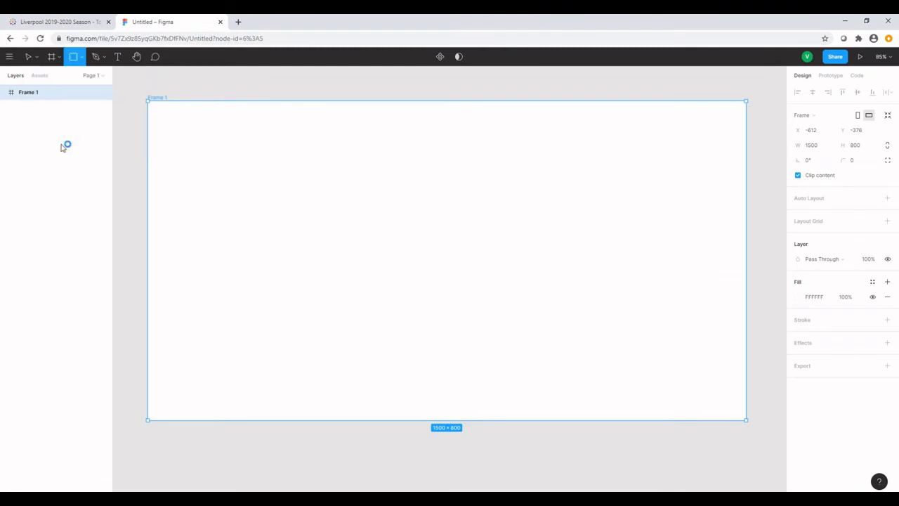
{"action": "left_click", "coordinate": [300, 181]}
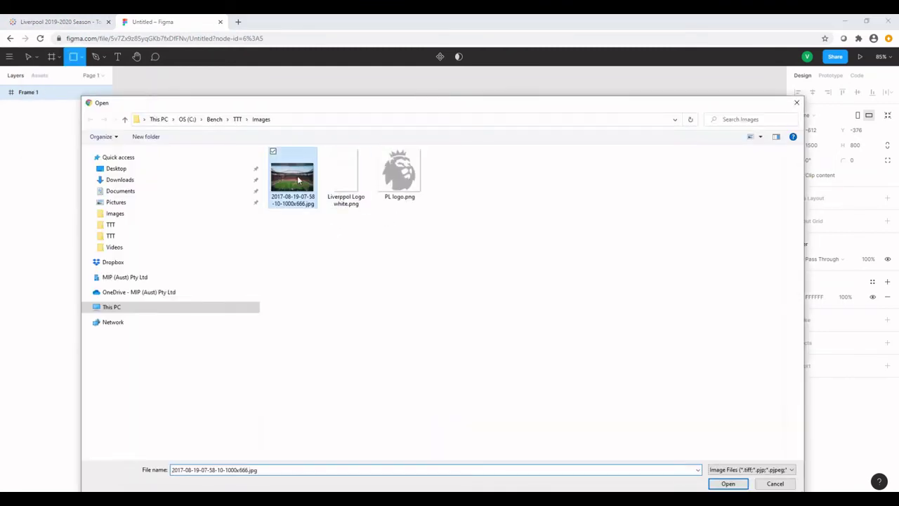
{"action": "left_click", "coordinate": [728, 483]}
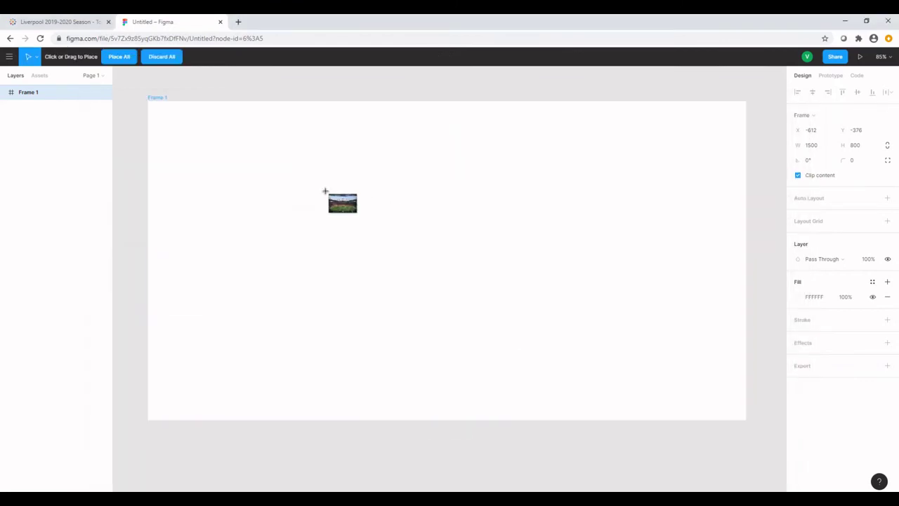
{"action": "left_click_drag", "start_coordinate": [170, 112], "coordinate": [723, 406]}
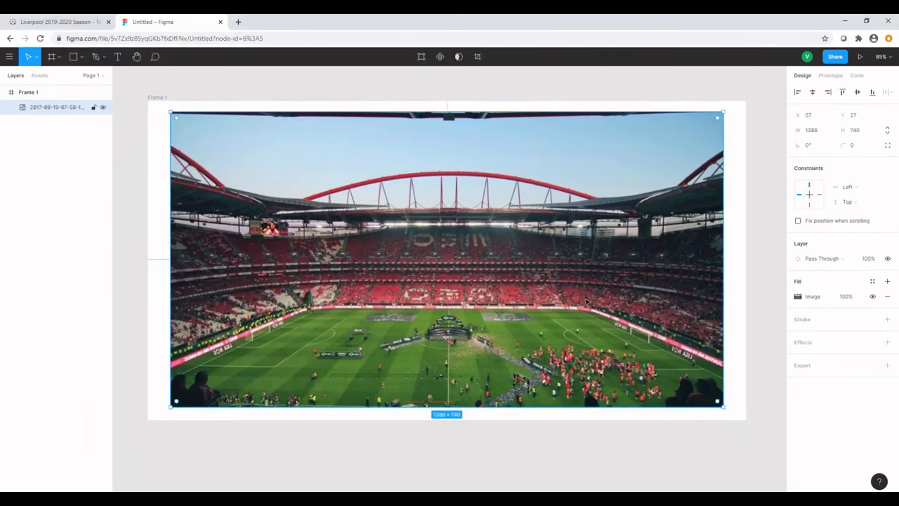
{"action": "left_click_drag", "start_coordinate": [587, 301], "coordinate": [528, 260]}
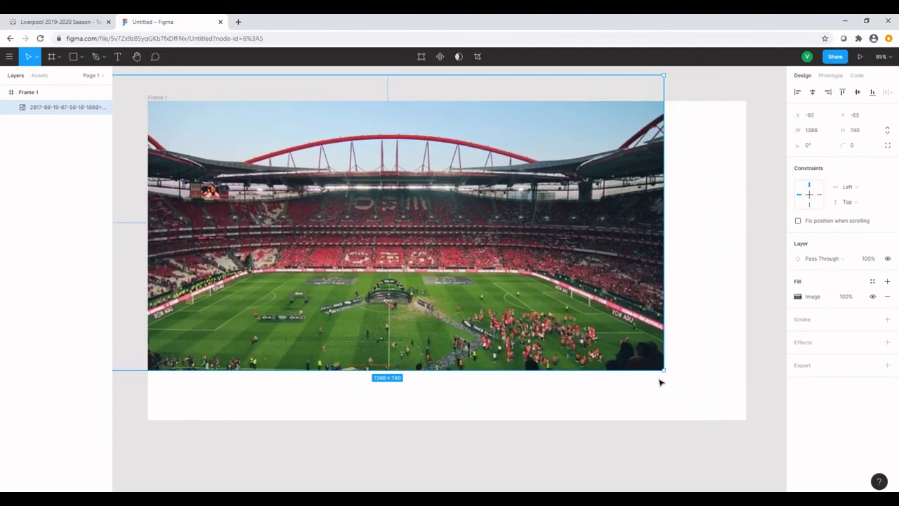
{"action": "left_click_drag", "start_coordinate": [665, 369], "coordinate": [757, 443]}
{"action": "left_click_drag", "start_coordinate": [578, 340], "coordinate": [581, 336]}
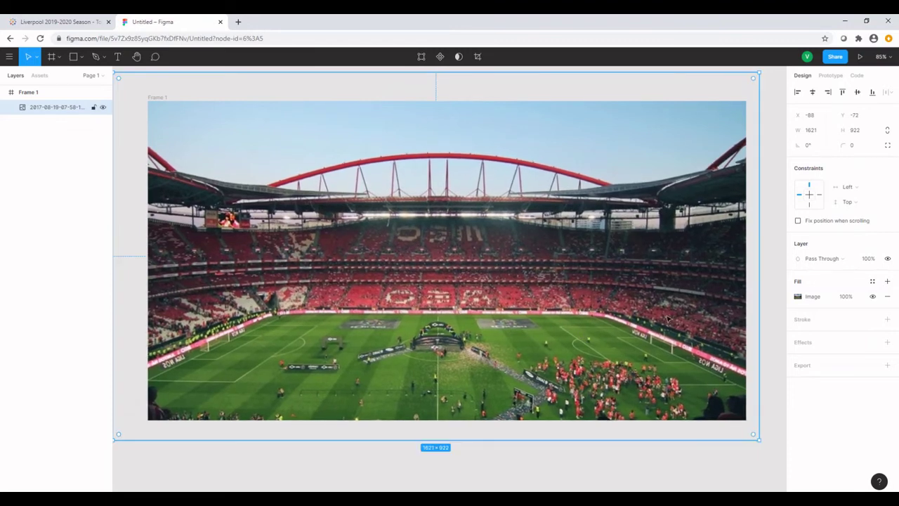
- Set the stadium photo's fill opacity to 30%
{"action": "left_click", "coordinate": [846, 299]}
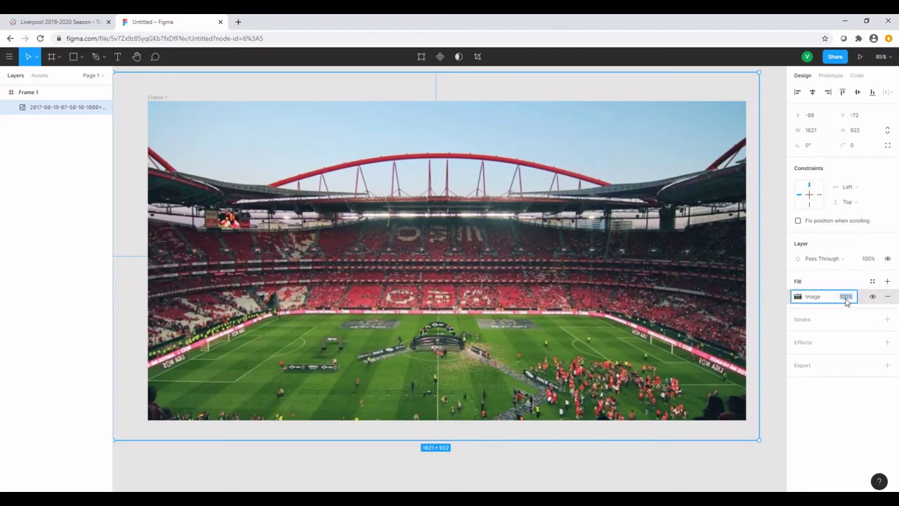
{"action": "type", "text": "30"}
{"action": "key", "text": "Return"}
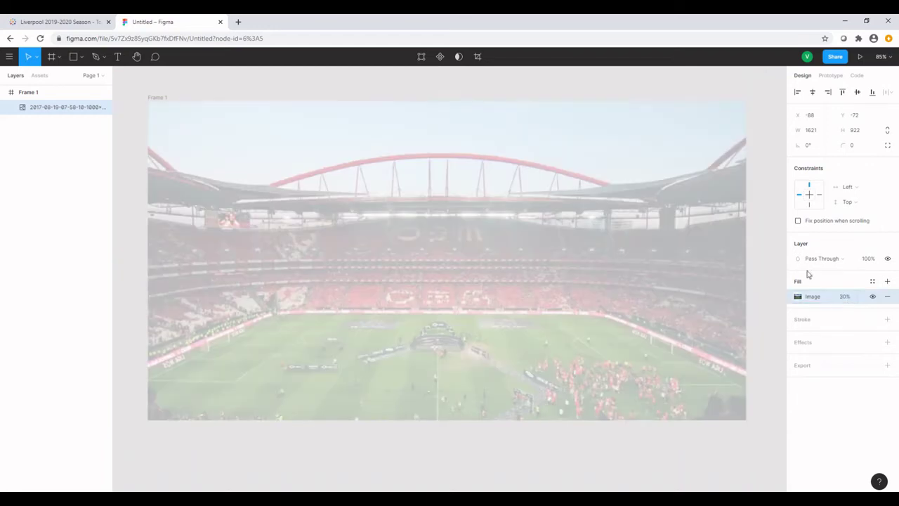
- Change Frame 1's background fill to near-black 030303
{"action": "left_click", "coordinate": [39, 92]}
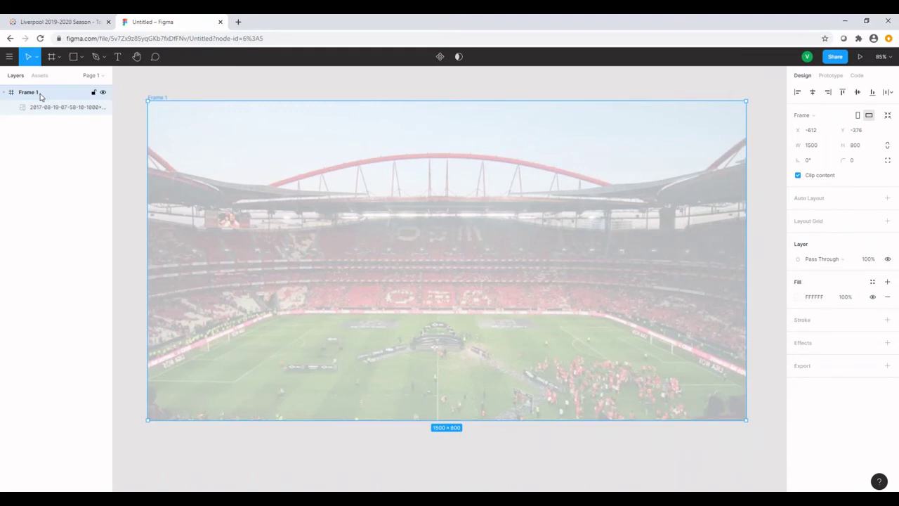
{"action": "left_click", "coordinate": [798, 297]}
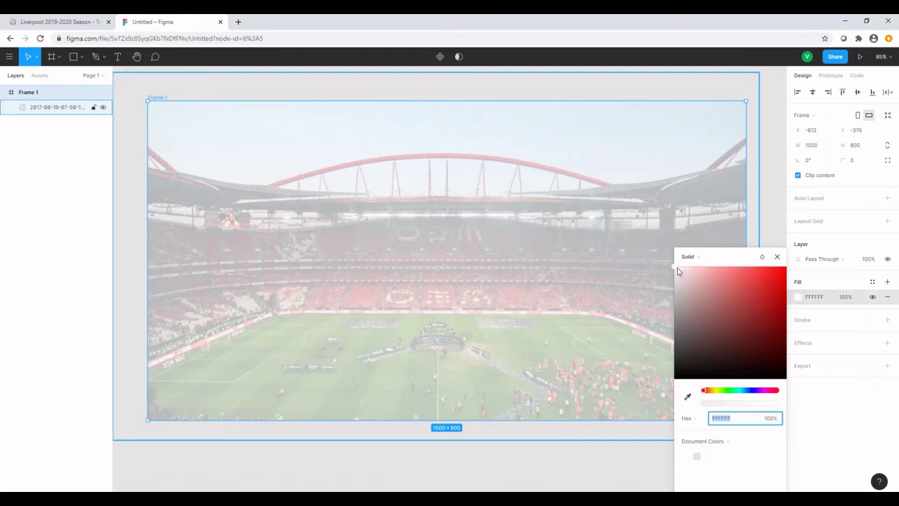
{"action": "left_click_drag", "start_coordinate": [676, 270], "coordinate": [672, 379]}
{"action": "left_click", "coordinate": [777, 257]}
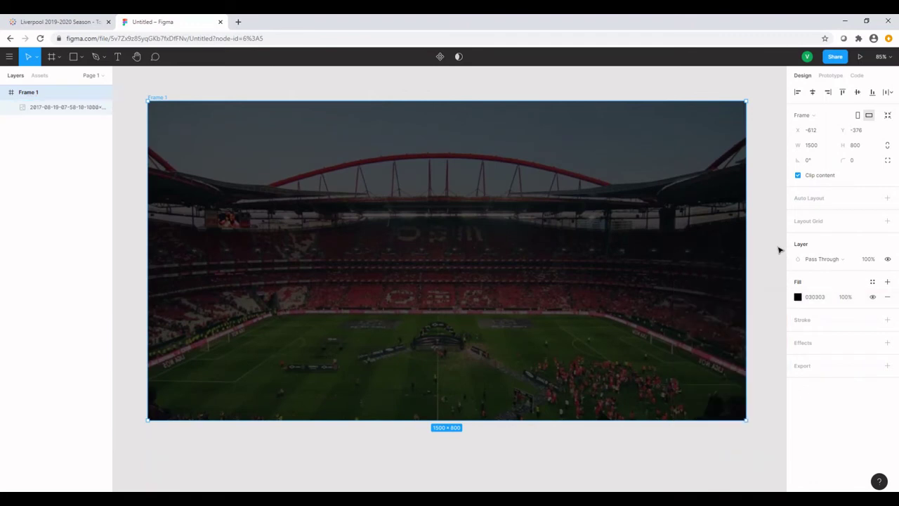
{"action": "left_click", "coordinate": [773, 239]}
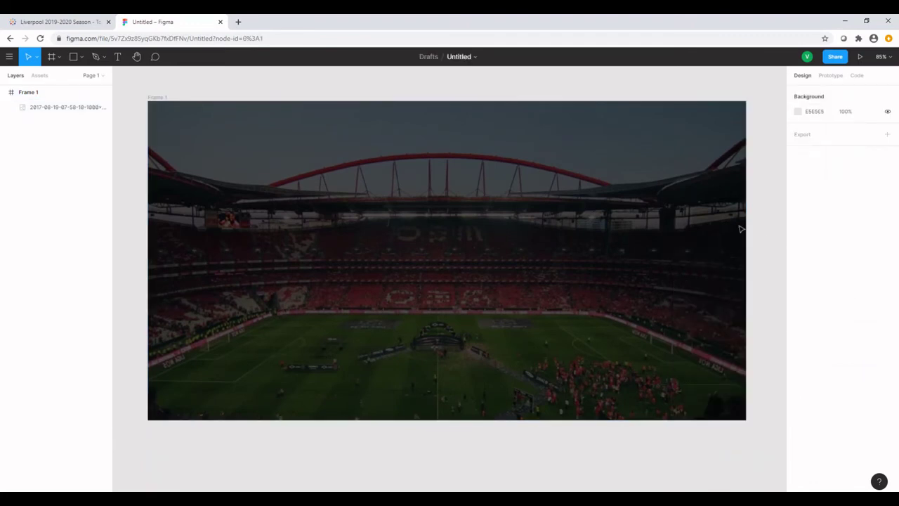
- Draw a tall 425 × 654 rectangle on the frame's left and fill it red BD0505
{"action": "left_click", "coordinate": [82, 57]}
{"action": "left_click", "coordinate": [72, 76]}
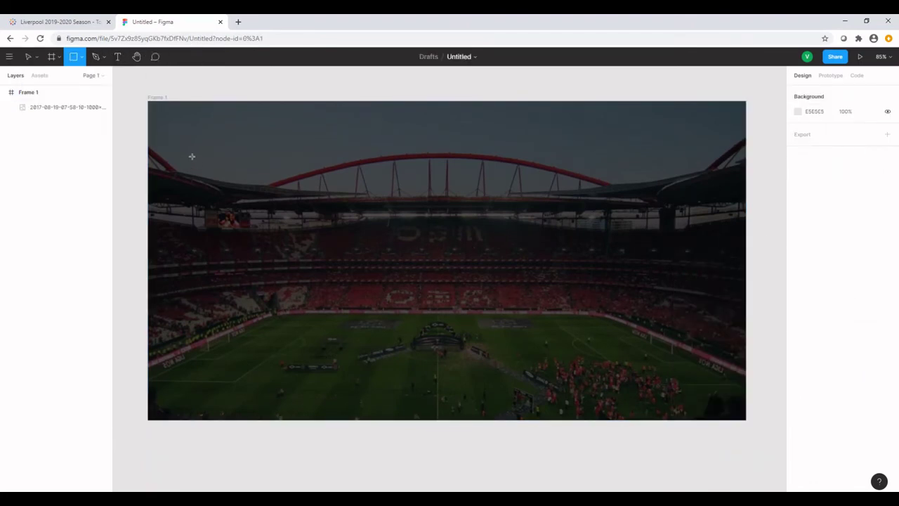
{"action": "left_click_drag", "start_coordinate": [173, 126], "coordinate": [339, 383]}
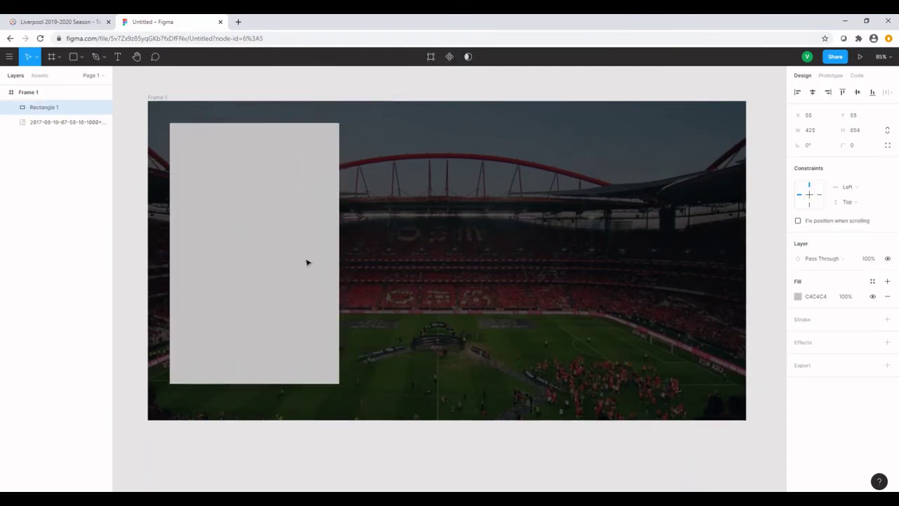
{"action": "left_click", "coordinate": [798, 296]}
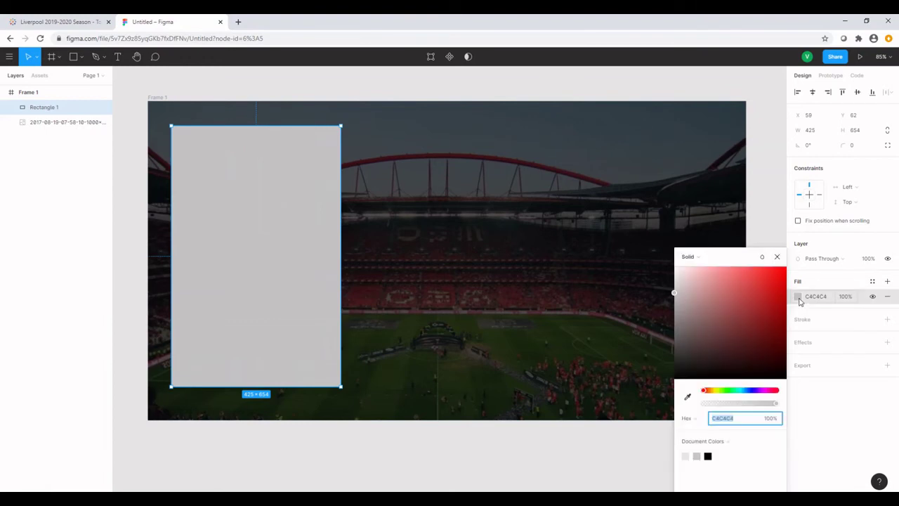
{"action": "mouse_move", "coordinate": [673, 295]}
{"action": "left_mouse_down"}
{"action": "mouse_move", "coordinate": [760, 299]}
{"action": "mouse_move", "coordinate": [786, 318]}
{"action": "mouse_move", "coordinate": [784, 299]}
{"action": "left_mouse_up"}
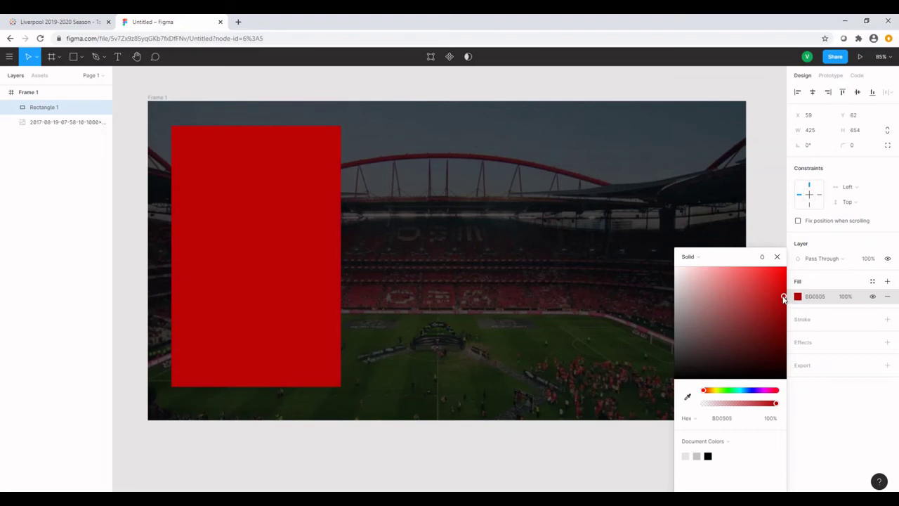
{"action": "left_click", "coordinate": [777, 257]}
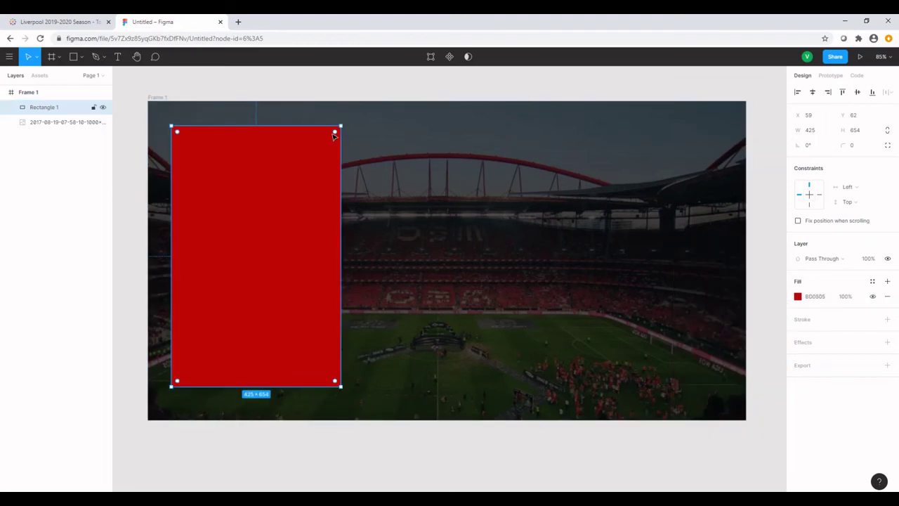
- Round the red rectangle's corners to radius 44
{"action": "left_click_drag", "start_coordinate": [334, 133], "coordinate": [326, 142]}
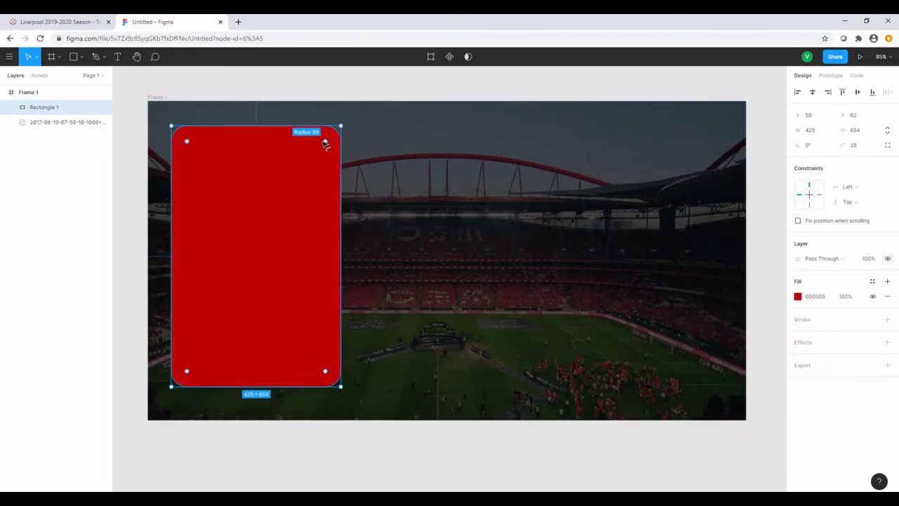
{"action": "left_click_drag", "start_coordinate": [324, 143], "coordinate": [288, 165]}
{"action": "left_click", "coordinate": [75, 57]}
{"action": "left_click", "coordinate": [81, 61]}
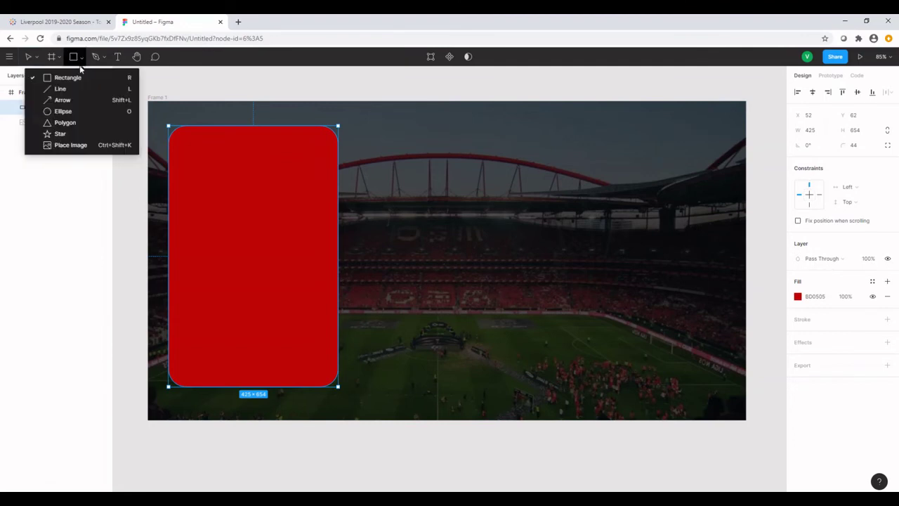
- Draw a large rectangle overlapping the red block, fill it dark grey 313030 and round its corners
{"action": "left_click", "coordinate": [83, 78]}
{"action": "left_click_drag", "start_coordinate": [232, 141], "coordinate": [720, 377]}
{"action": "left_click", "coordinate": [798, 296]}
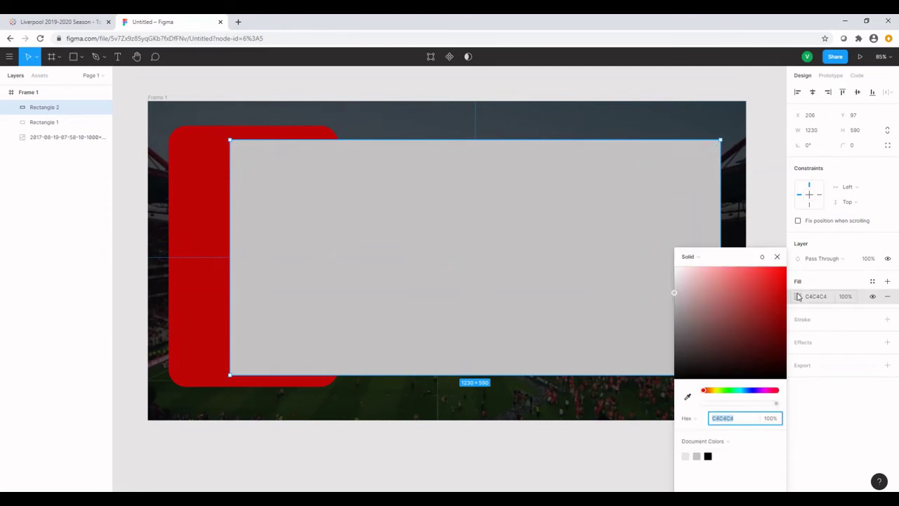
{"action": "left_click_drag", "start_coordinate": [684, 304], "coordinate": [677, 357]}
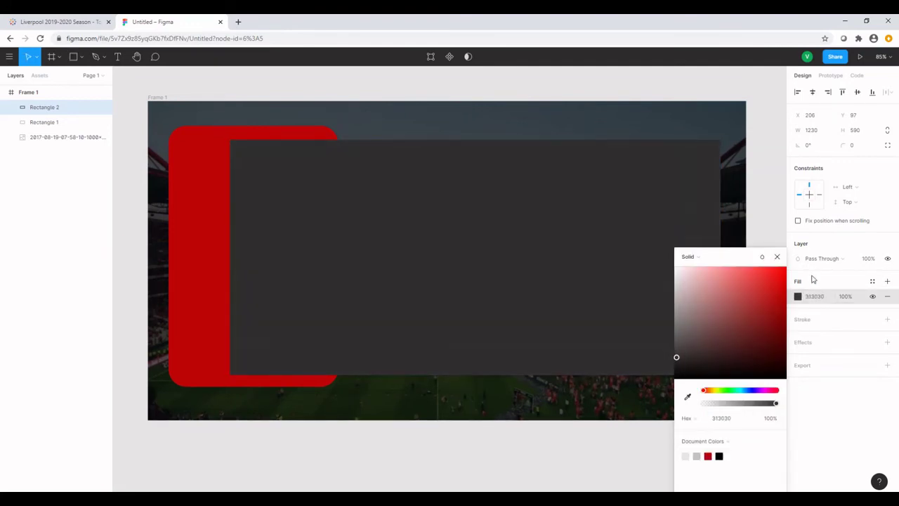
{"action": "left_click", "coordinate": [777, 256]}
{"action": "left_click_drag", "start_coordinate": [715, 148], "coordinate": [703, 164]}
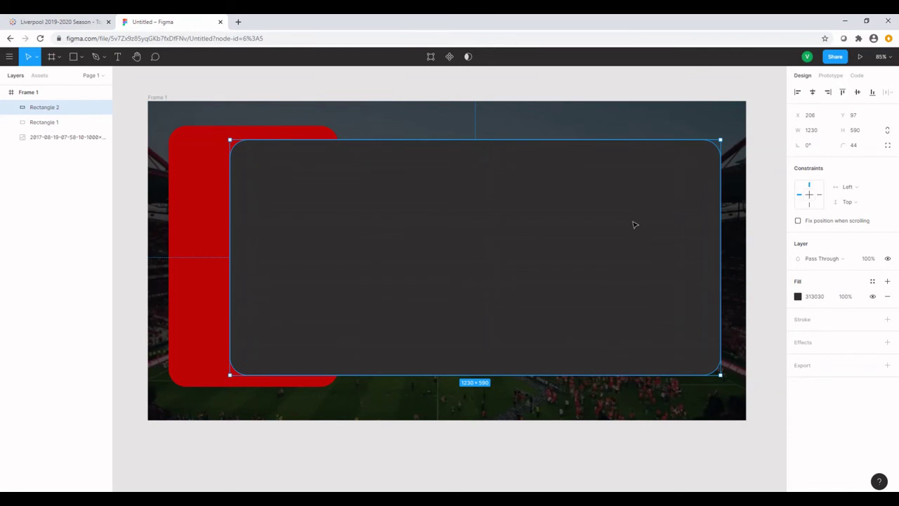
{"action": "left_click_drag", "start_coordinate": [634, 225], "coordinate": [631, 224]}
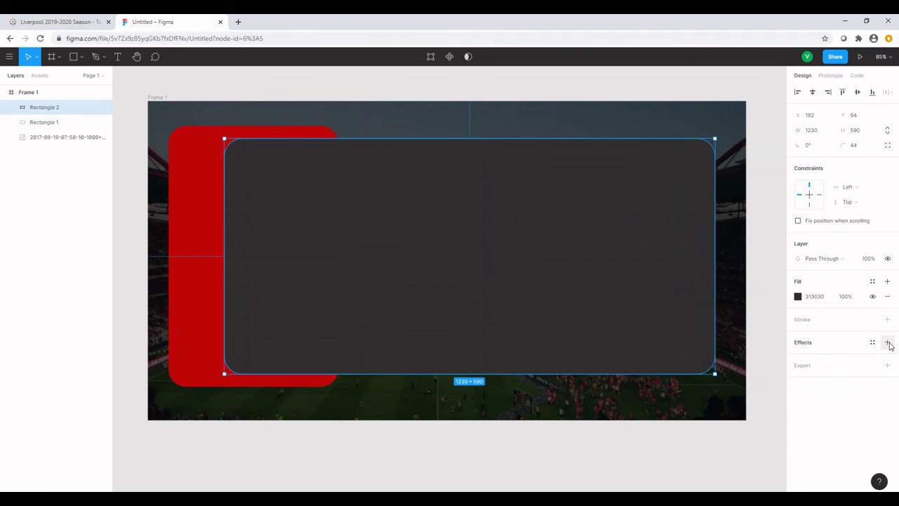
- Give the dark panel a drop shadow with X offset -15 and shift it slightly left
{"action": "left_click", "coordinate": [888, 343]}
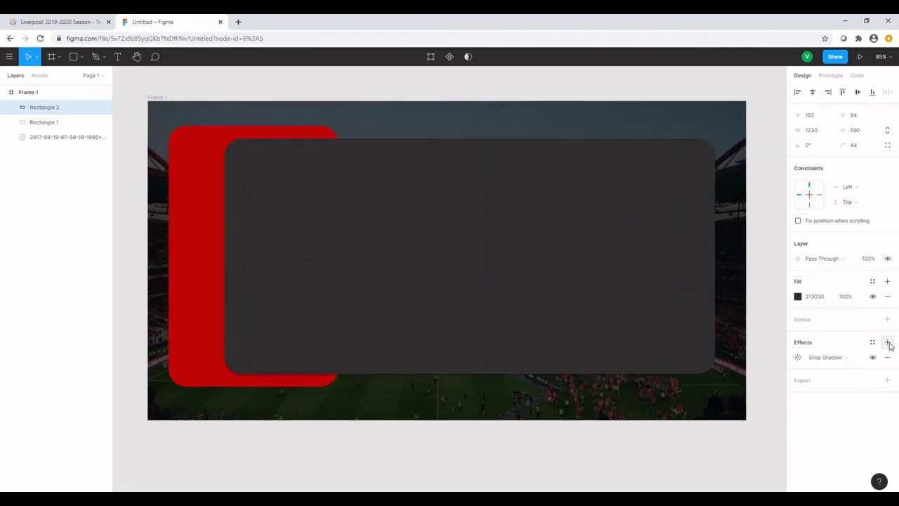
{"action": "left_click", "coordinate": [799, 359]}
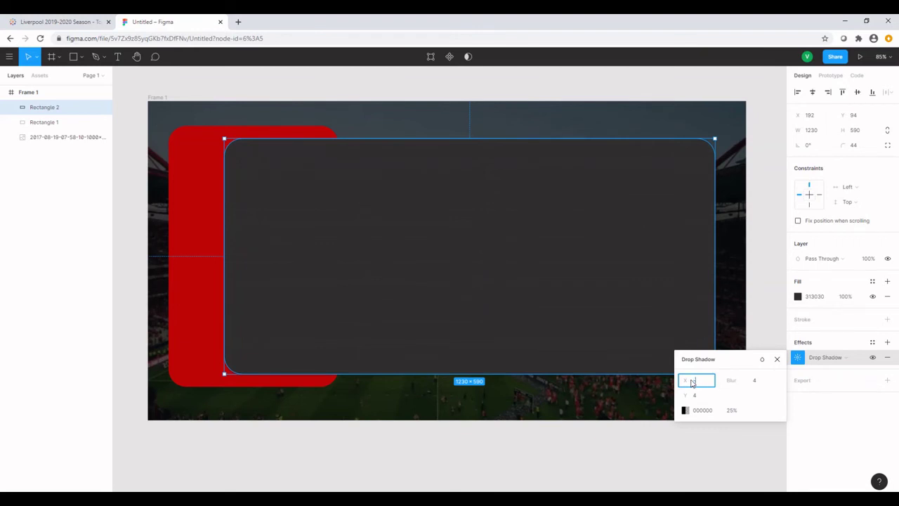
{"action": "type", "text": "-15"}
{"action": "key", "text": "Return"}
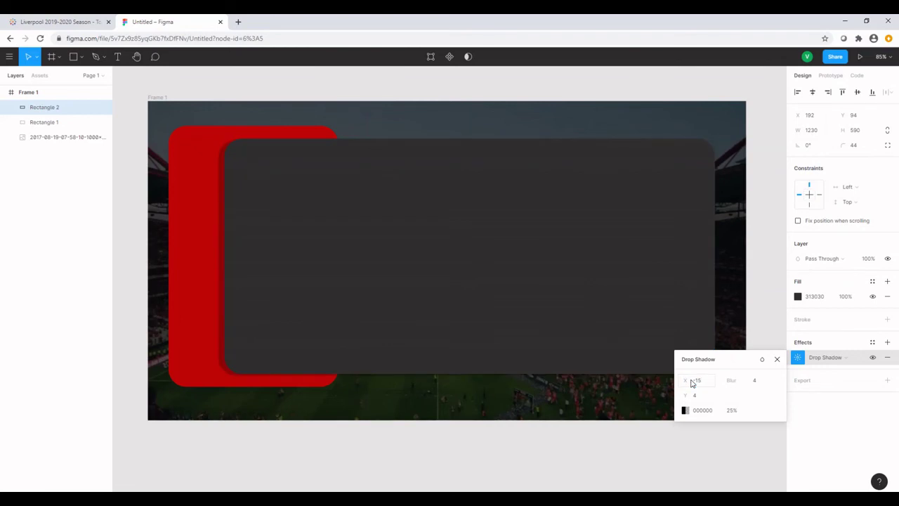
{"action": "left_click", "coordinate": [777, 359]}
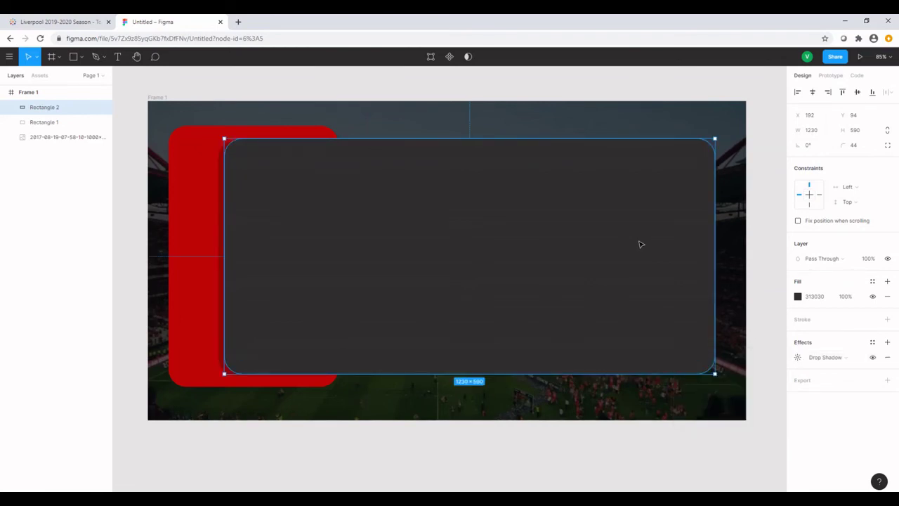
{"action": "left_click_drag", "start_coordinate": [639, 244], "coordinate": [636, 243]}
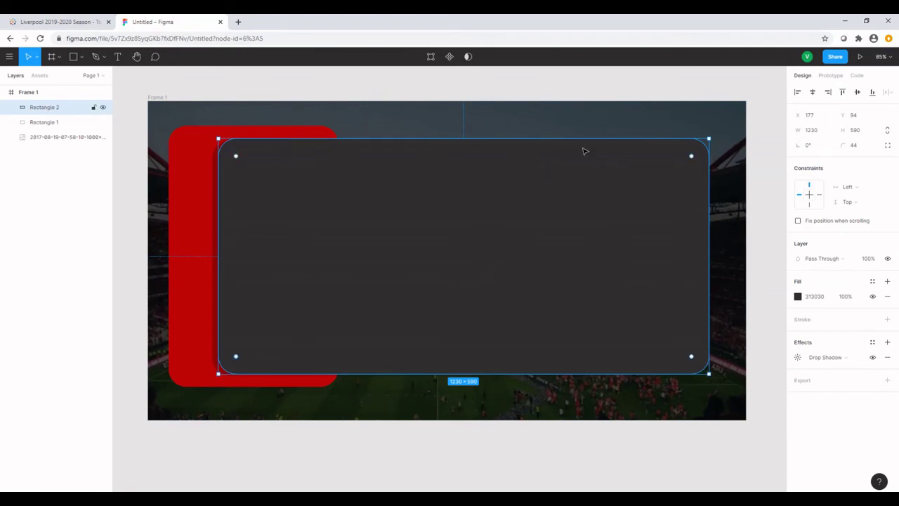
- Add a text box on the red strip reading 'PREMIER LEAGUE'
{"action": "left_click", "coordinate": [118, 57]}
{"action": "left_click", "coordinate": [181, 181]}
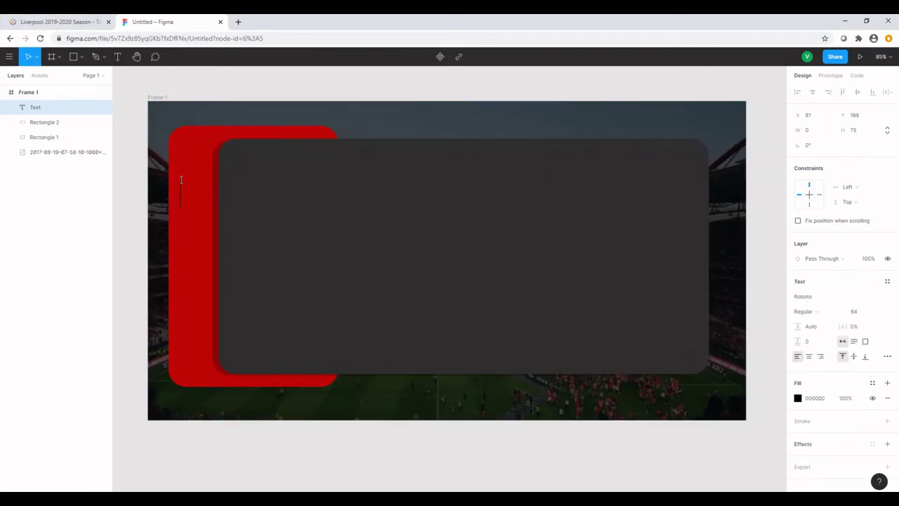
{"action": "type", "text": "Pr"}
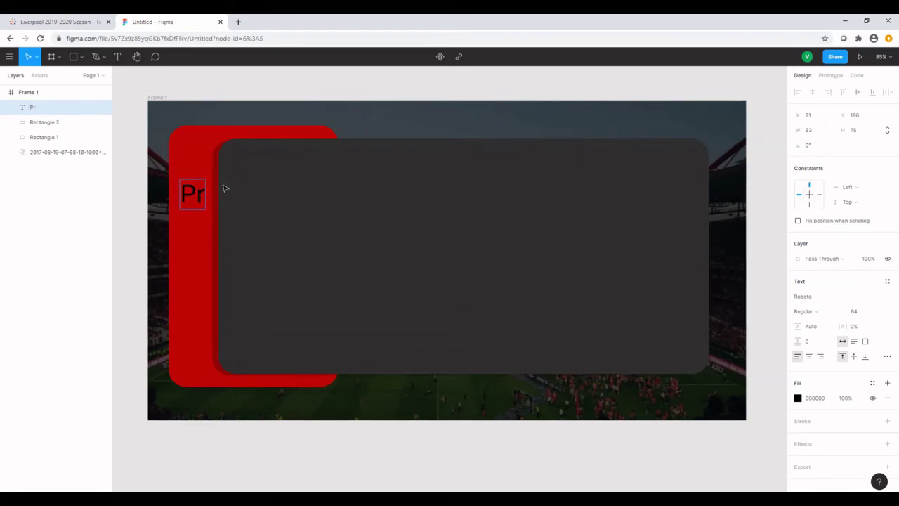
{"action": "key", "text": "BackSpace"}
{"action": "type", "text": "RE"}
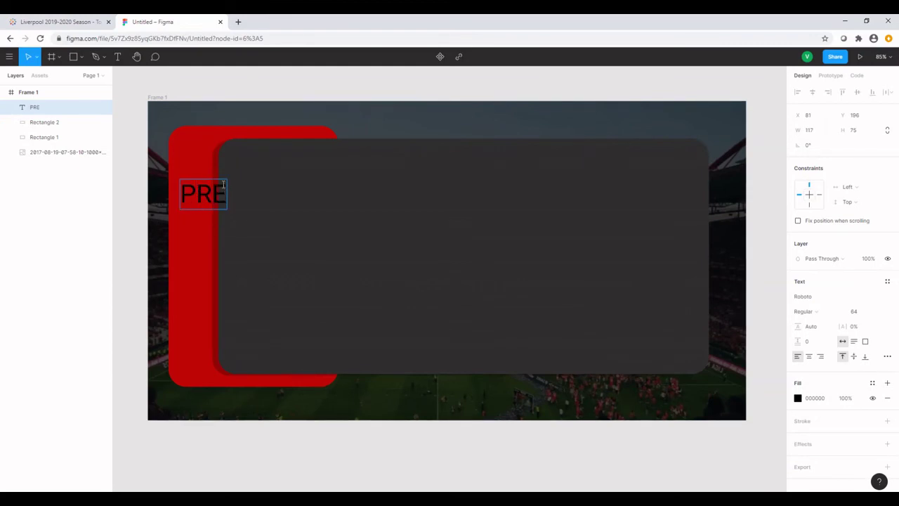
{"action": "type", "text": "MIER LE"}
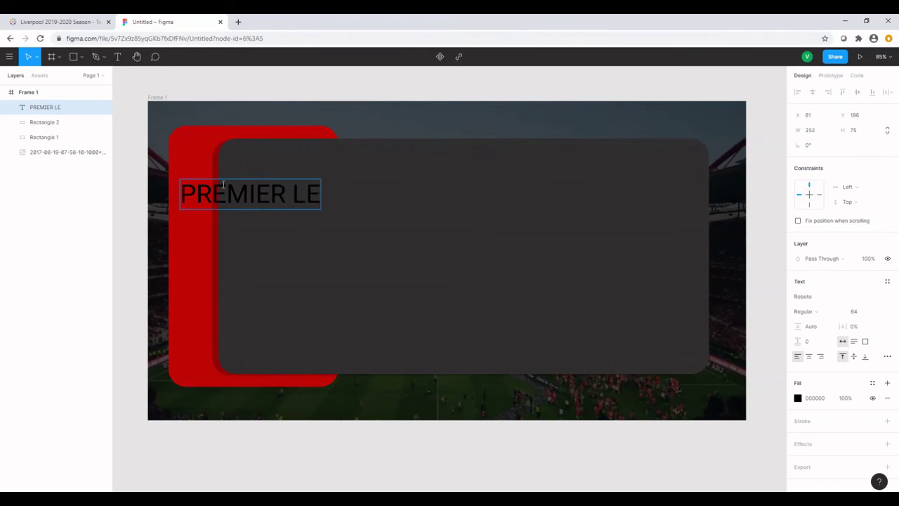
{"action": "type", "text": "AGUE"}
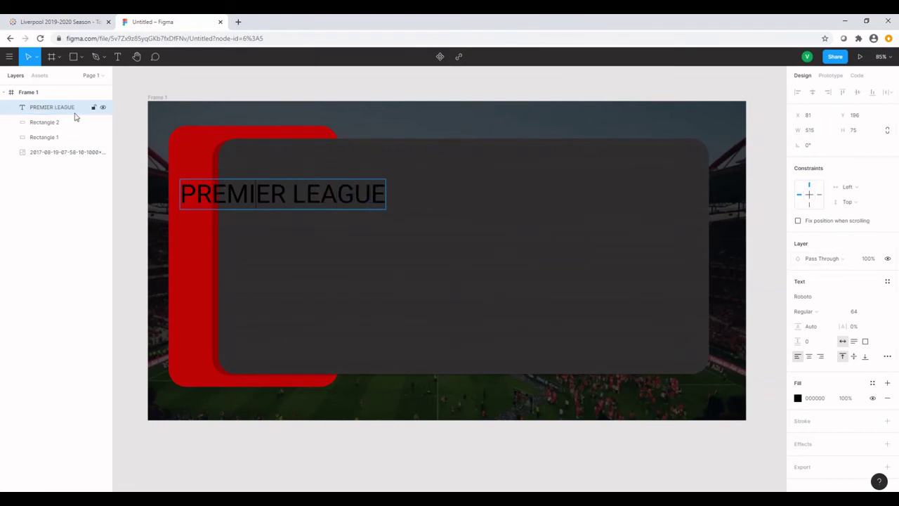
{"action": "key", "text": "Escape"}
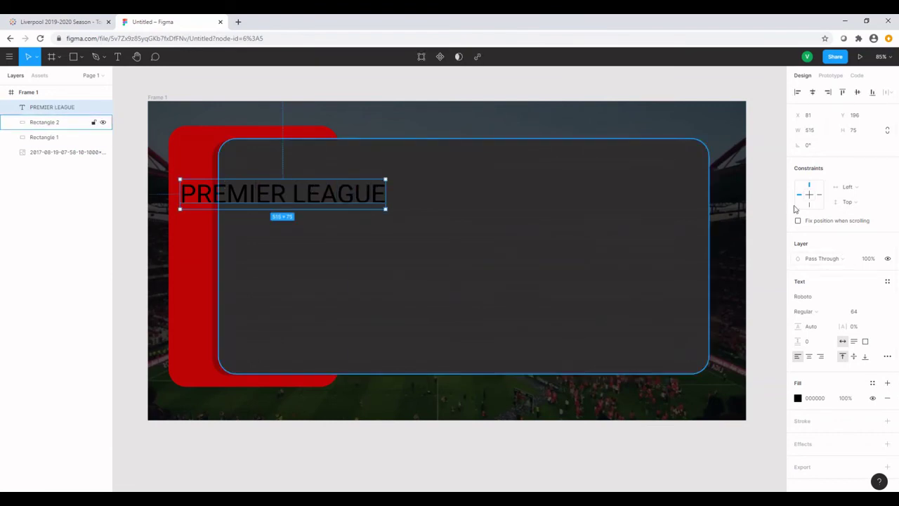
- Rotate the PREMIER LEAGUE text 90° and move it vertically onto the red strip
{"action": "left_click", "coordinate": [809, 145]}
{"action": "type", "text": "90"}
{"action": "key", "text": "Return"}
{"action": "left_click_drag", "start_coordinate": [267, 200], "coordinate": [201, 245]}
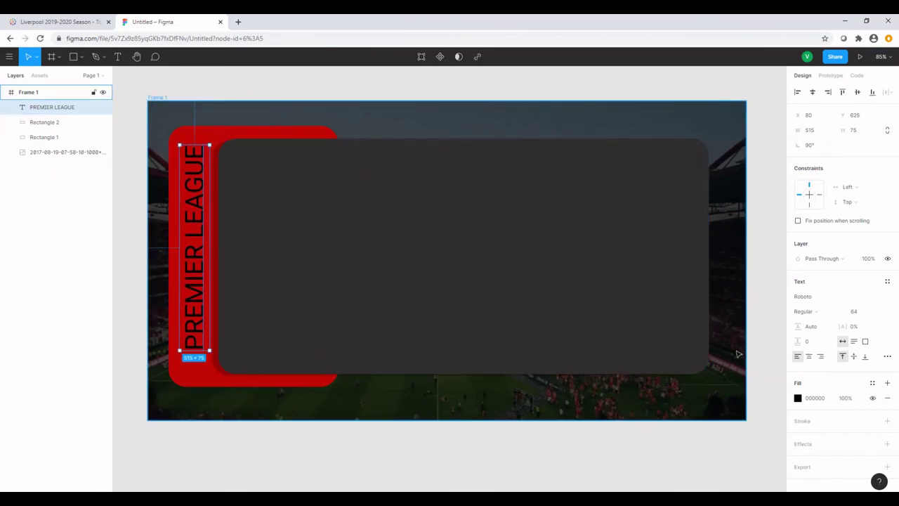
- Recolour the PREMIER LEAGUE text from black to soft red D46060
{"action": "left_click", "coordinate": [804, 401]}
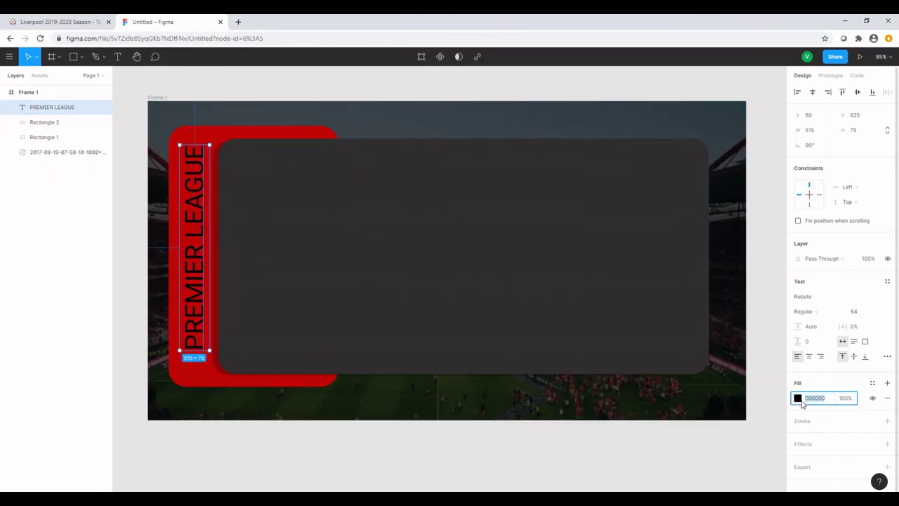
{"action": "left_click", "coordinate": [799, 399]}
{"action": "left_click_drag", "start_coordinate": [675, 380], "coordinate": [732, 285]}
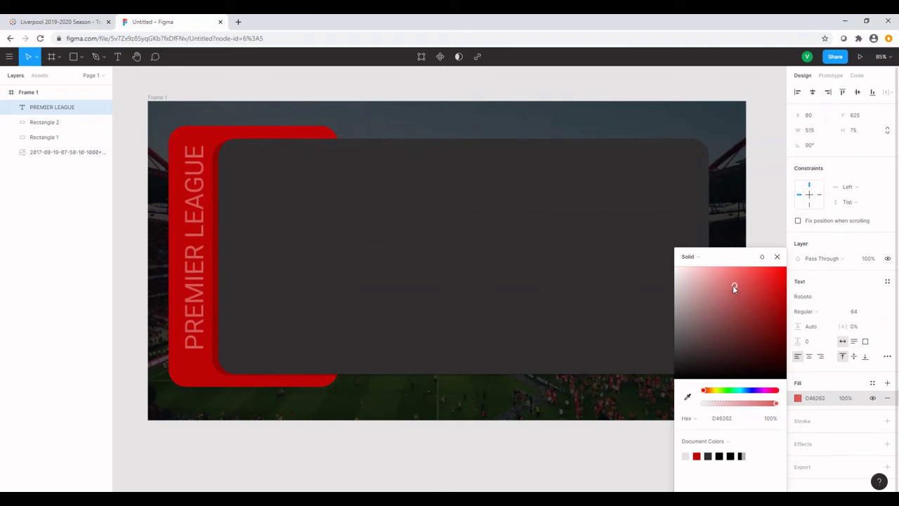
{"action": "left_click", "coordinate": [777, 256]}
{"action": "left_click", "coordinate": [769, 242]}
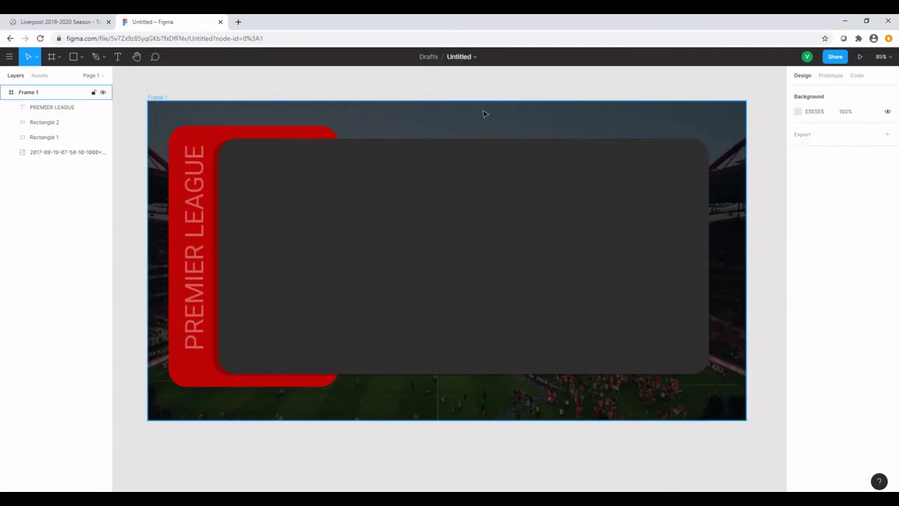
- Place the image PL logo.png on the frame over the red strip
{"action": "left_click", "coordinate": [82, 59]}
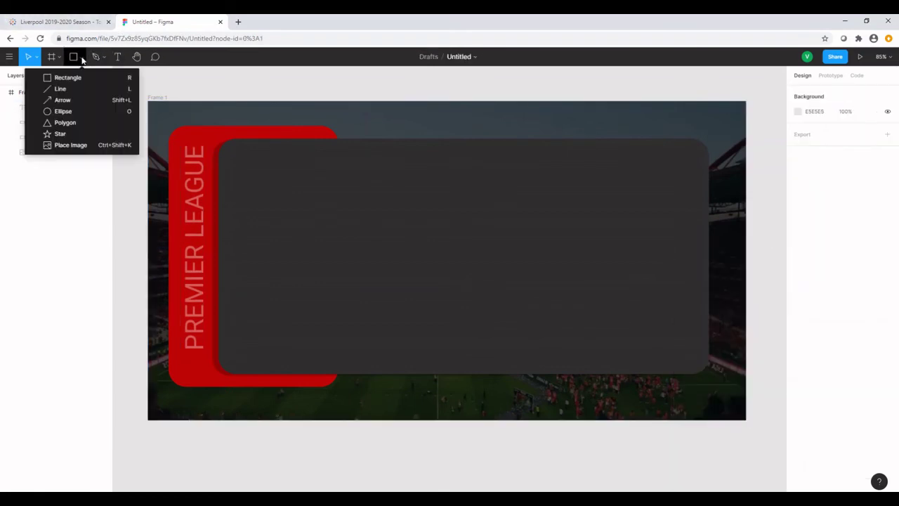
{"action": "left_click", "coordinate": [71, 145]}
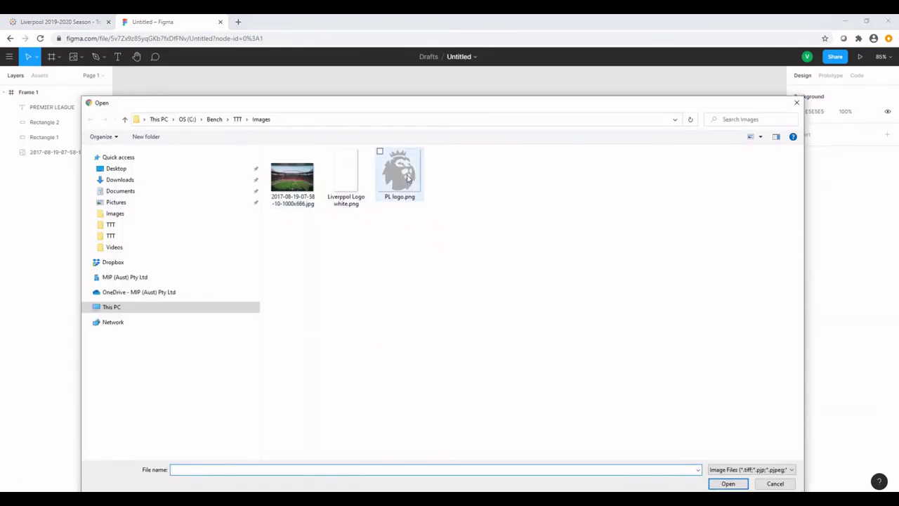
{"action": "left_click", "coordinate": [394, 158]}
{"action": "left_click", "coordinate": [727, 483]}
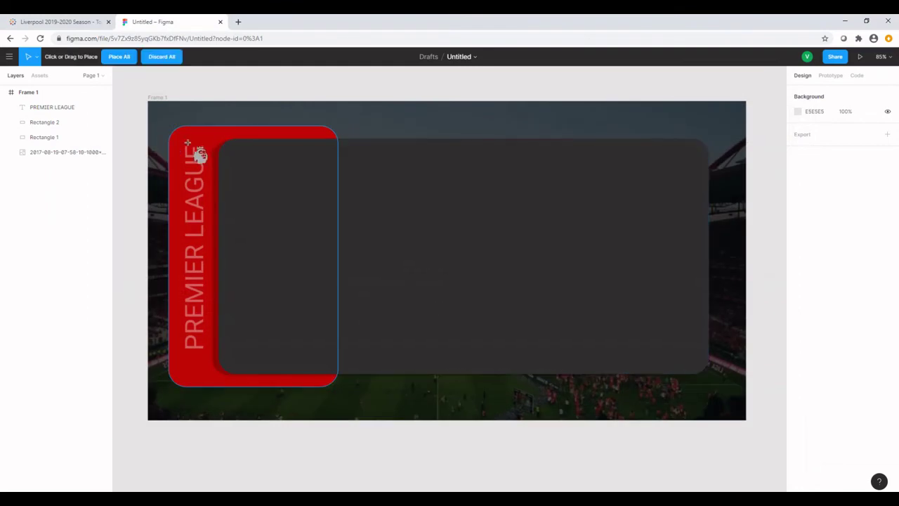
{"action": "left_click_drag", "start_coordinate": [203, 141], "coordinate": [377, 344]}
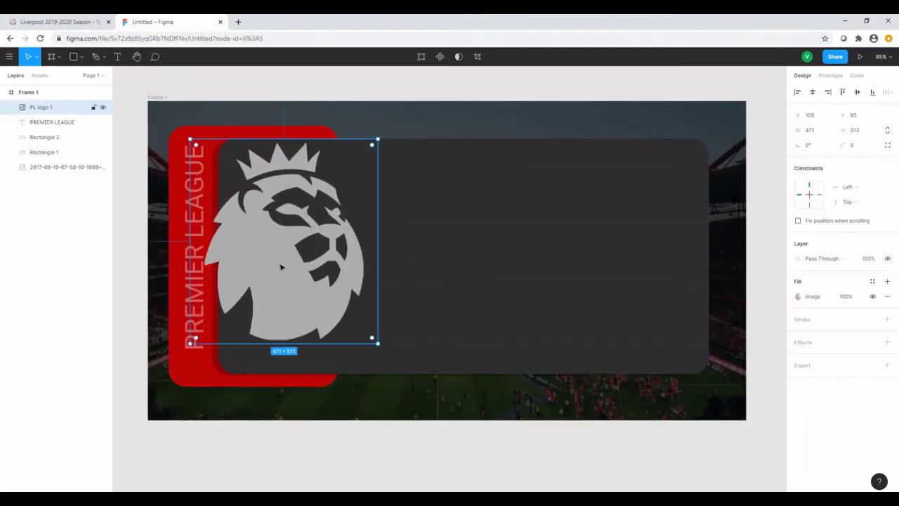
{"action": "left_click_drag", "start_coordinate": [284, 267], "coordinate": [274, 263]}
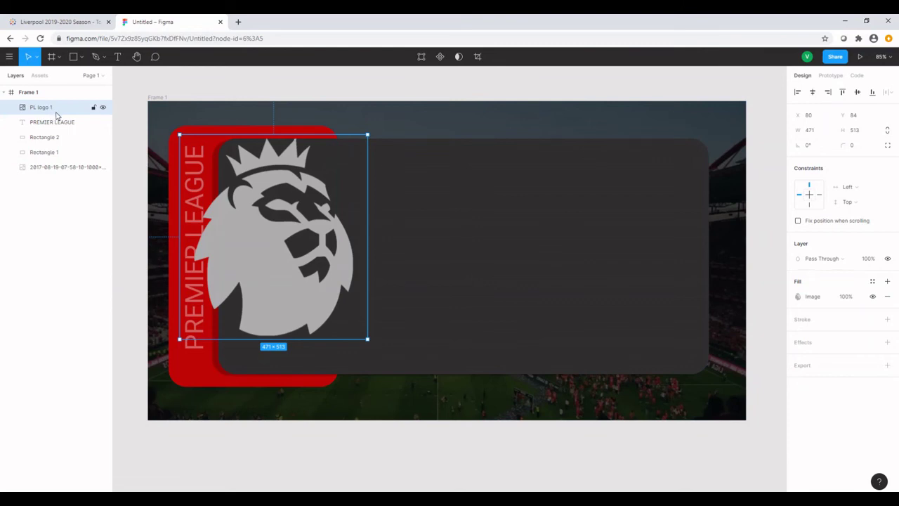
{"action": "left_click_drag", "start_coordinate": [322, 260], "coordinate": [314, 258]}
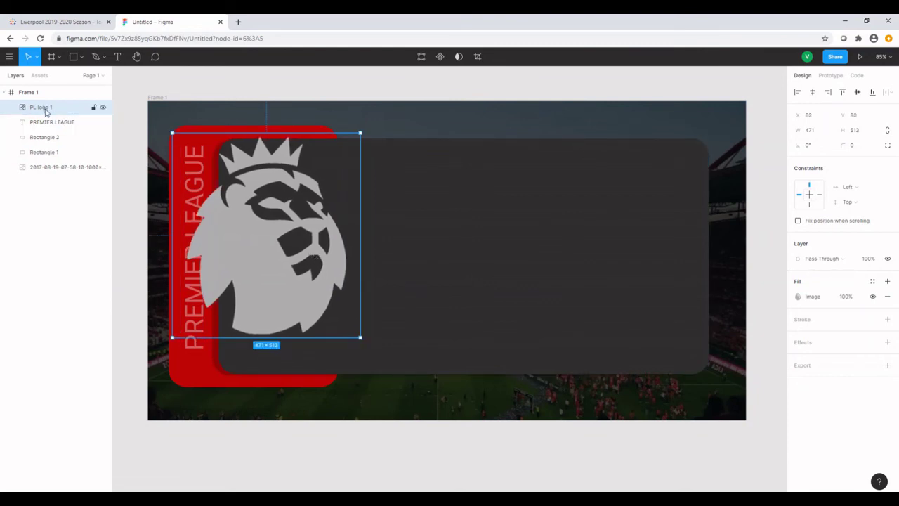
- Move the PL logo layer beneath the PREMIER LEAGUE text and fade it to 20% opacity
{"action": "left_click_drag", "start_coordinate": [45, 111], "coordinate": [49, 132]}
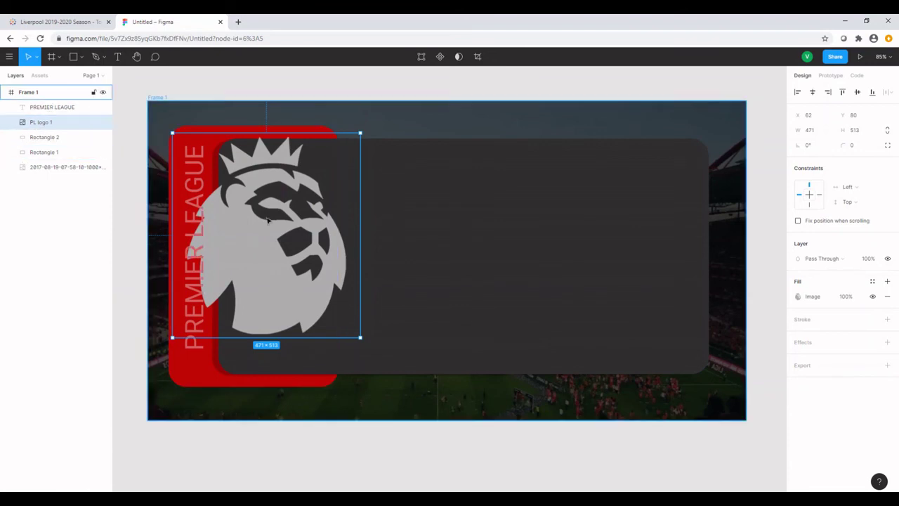
{"action": "left_click", "coordinate": [847, 297]}
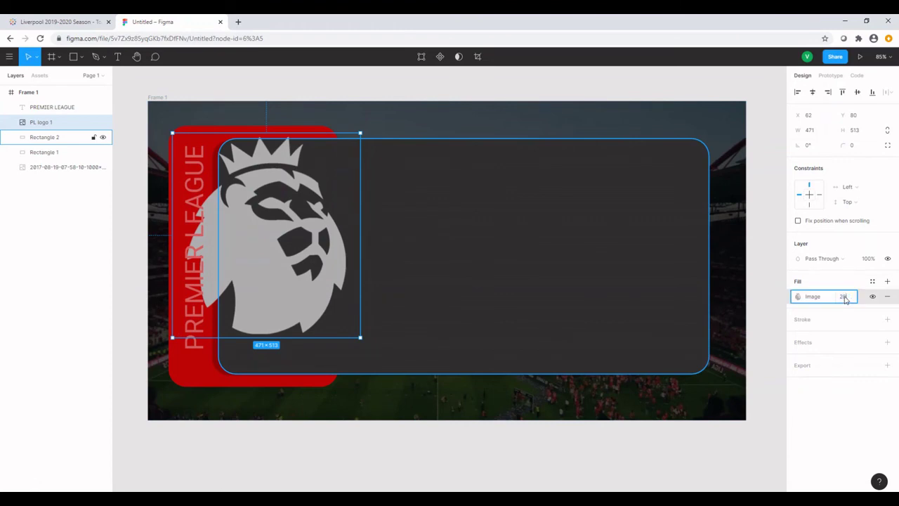
{"action": "type", "text": "20"}
{"action": "key", "text": "Return"}
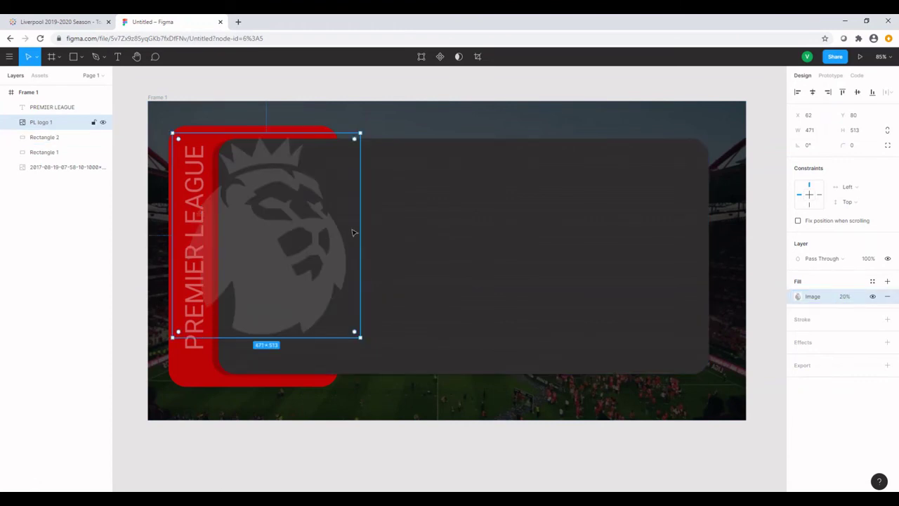
{"action": "left_click_drag", "start_coordinate": [309, 231], "coordinate": [302, 228]}
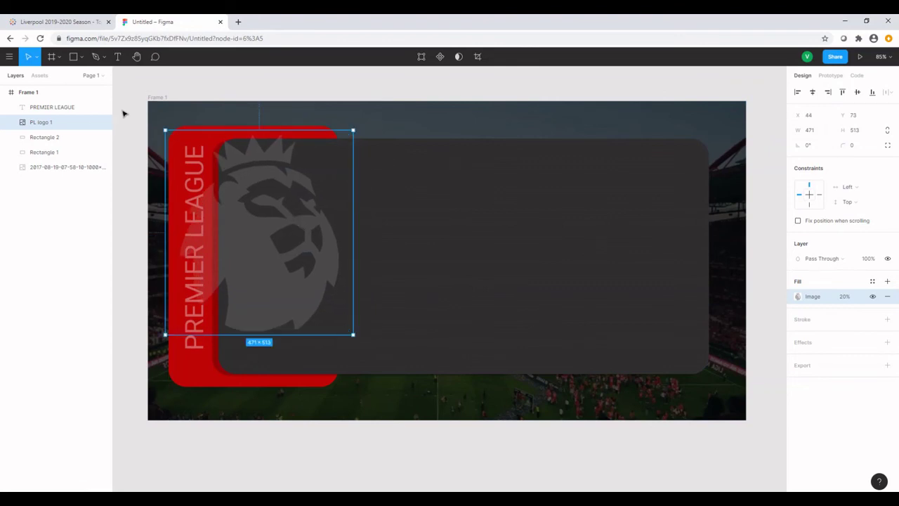
- Place the image Liverpool Logo white.png over the faded lion
{"action": "left_click", "coordinate": [82, 57]}
{"action": "left_click", "coordinate": [90, 145]}
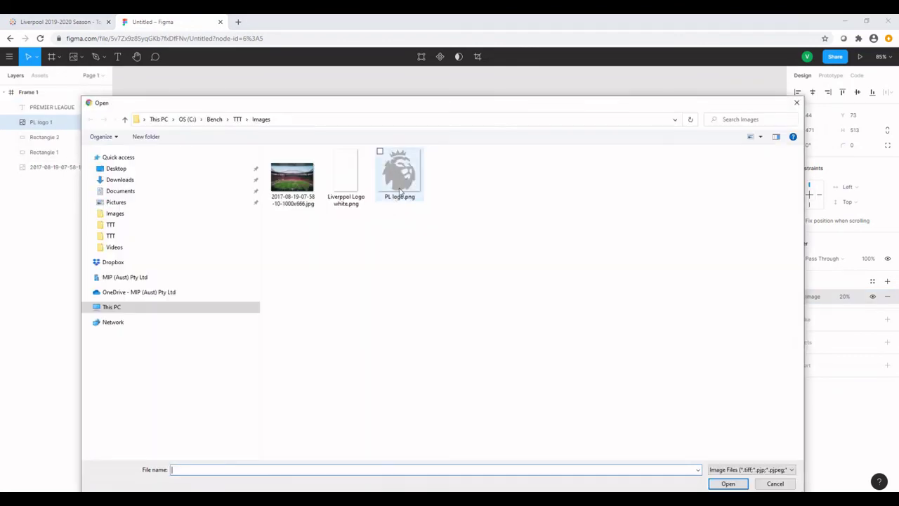
{"action": "left_click", "coordinate": [344, 176]}
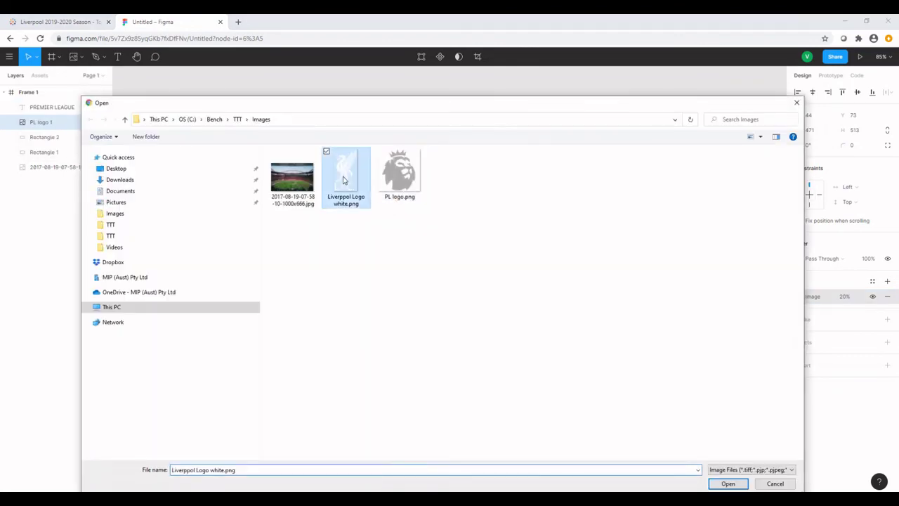
{"action": "left_click", "coordinate": [727, 484]}
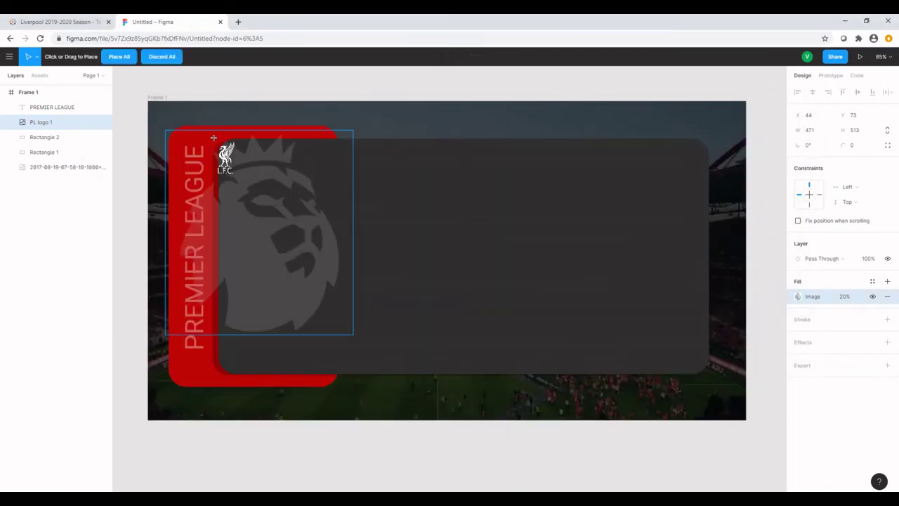
{"action": "left_click_drag", "start_coordinate": [219, 137], "coordinate": [362, 356]}
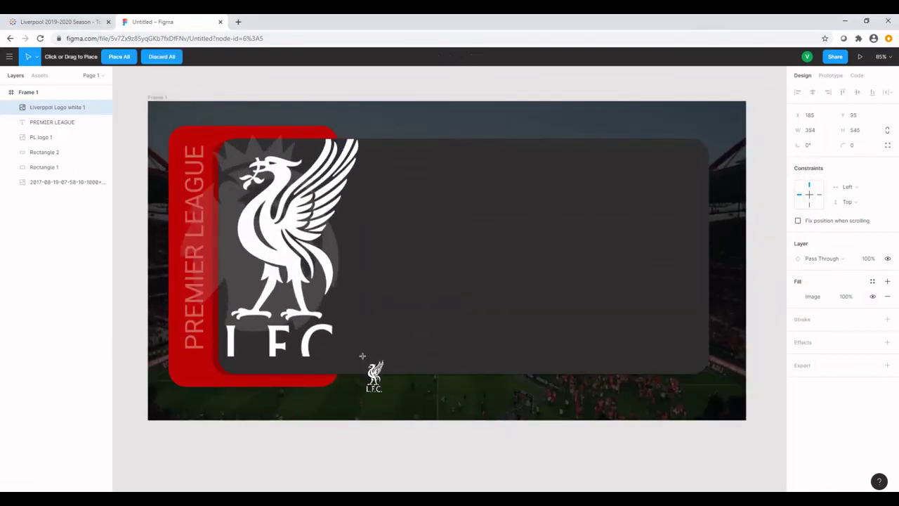
- Set the crest's image fill to Fit and resize it to 383×596 over the red strip
{"action": "left_click", "coordinate": [801, 298]}
{"action": "left_click", "coordinate": [698, 300]}
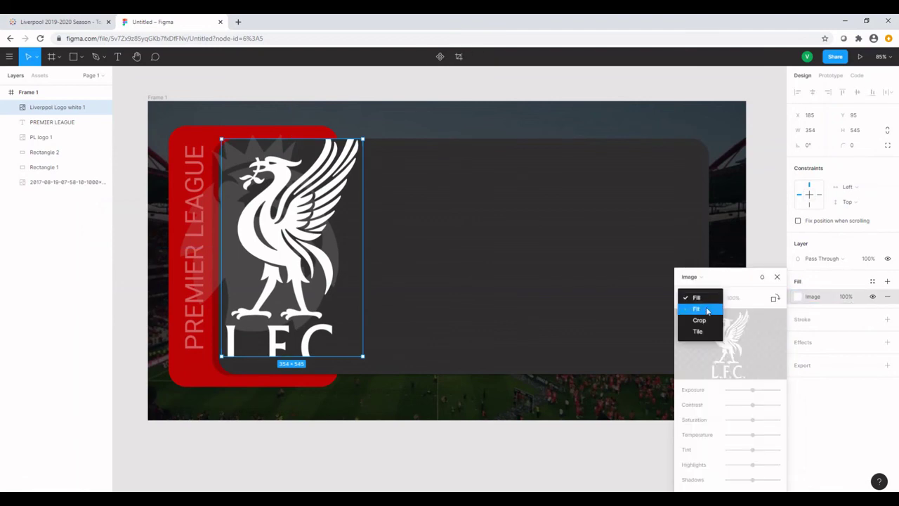
{"action": "left_click", "coordinate": [705, 314]}
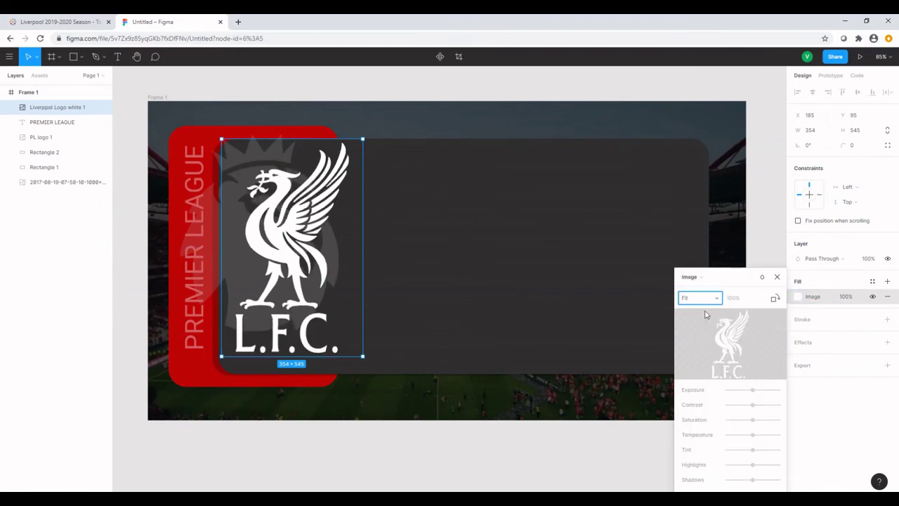
{"action": "left_click_drag", "start_coordinate": [286, 269], "coordinate": [265, 261]}
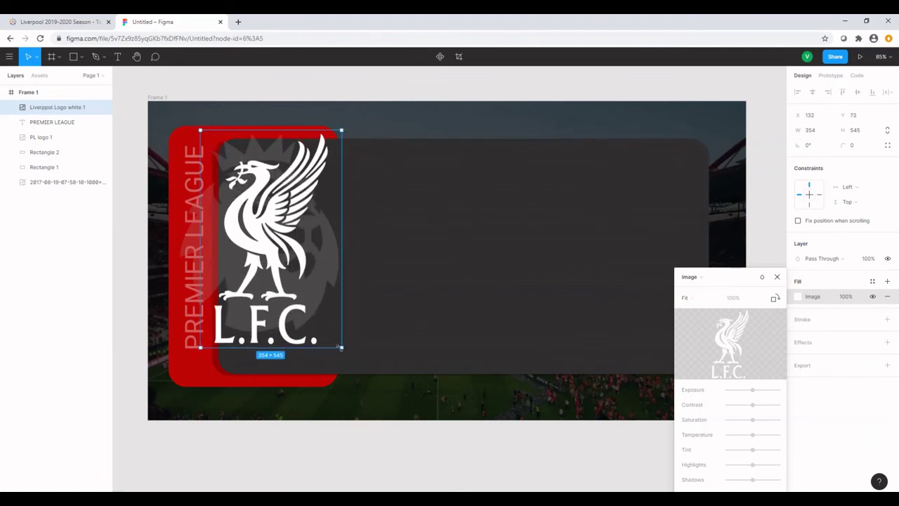
{"action": "left_click_drag", "start_coordinate": [340, 347], "coordinate": [353, 368]}
{"action": "left_click_drag", "start_coordinate": [296, 288], "coordinate": [288, 286]}
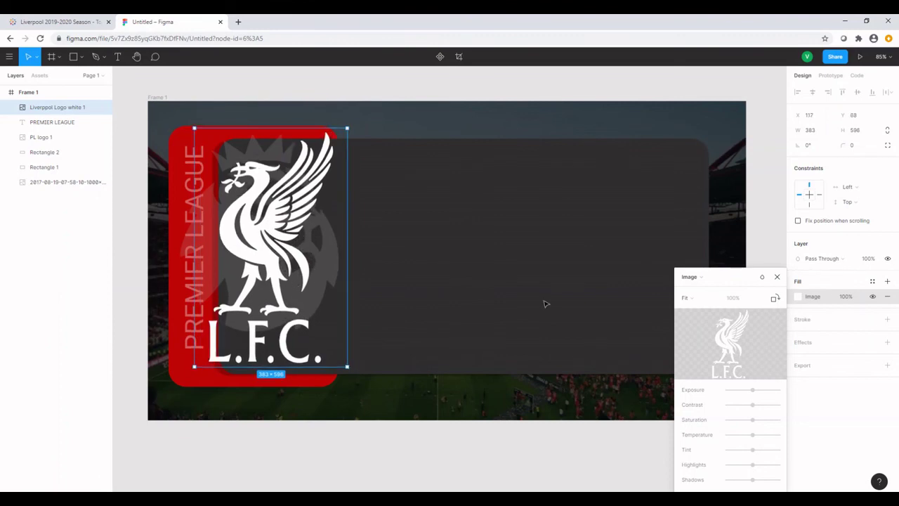
{"action": "left_click", "coordinate": [777, 276]}
{"action": "left_click", "coordinate": [764, 225]}
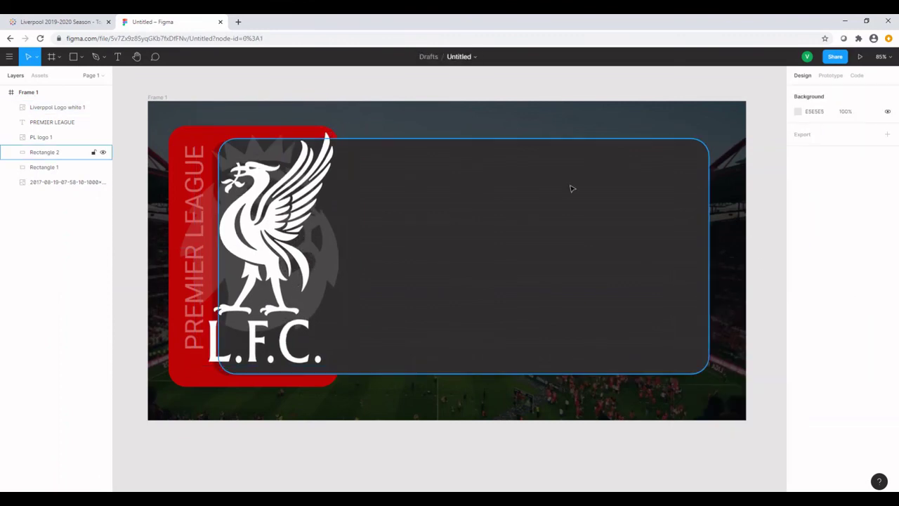
- Export Frame 1 as a 1x PNG and show Frame 1.png in the Downloads folder
{"action": "left_click", "coordinate": [42, 98]}
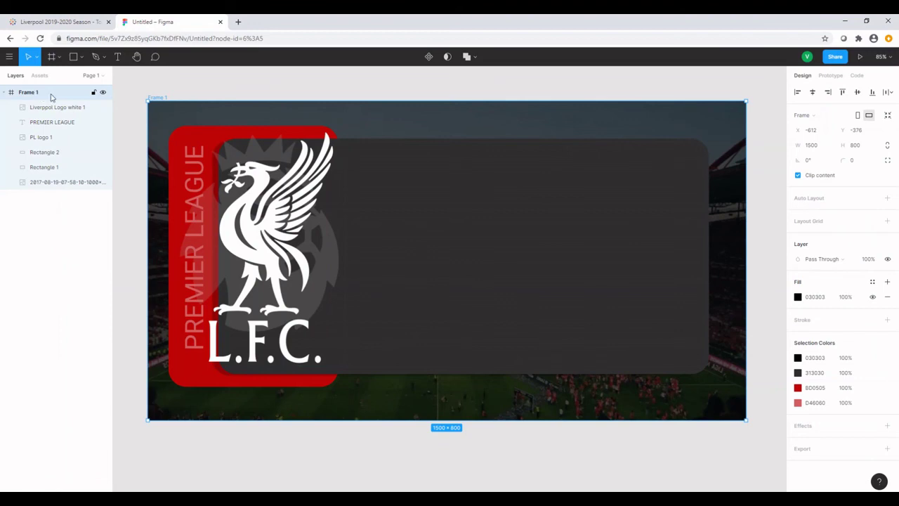
{"action": "left_click", "coordinate": [821, 452]}
{"action": "scroll", "coordinate": [838, 434], "scroll_direction": "down", "scroll_amount": 2}
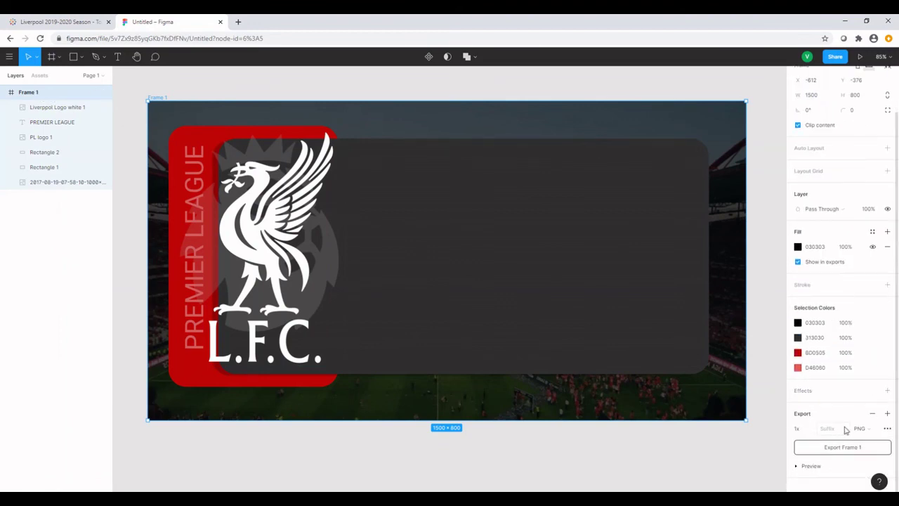
{"action": "left_click", "coordinate": [846, 449]}
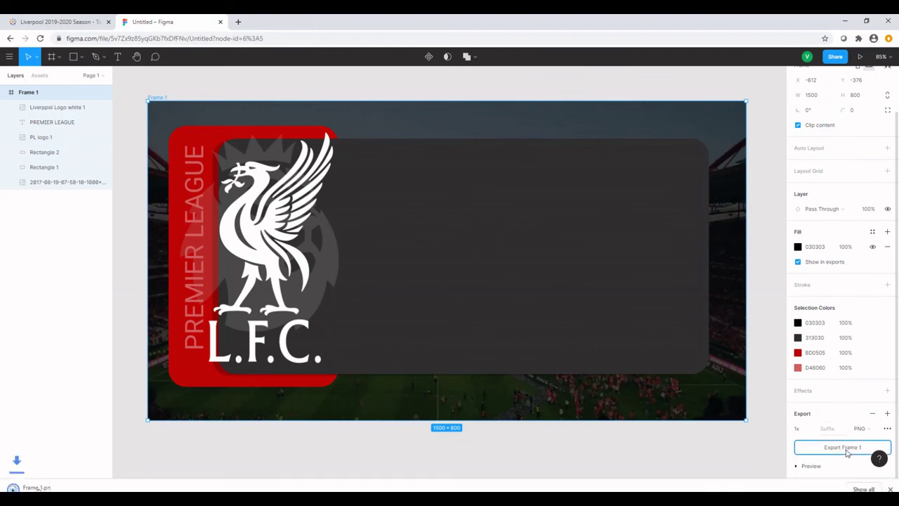
{"action": "left_click", "coordinate": [96, 489]}
{"action": "left_click", "coordinate": [113, 457]}
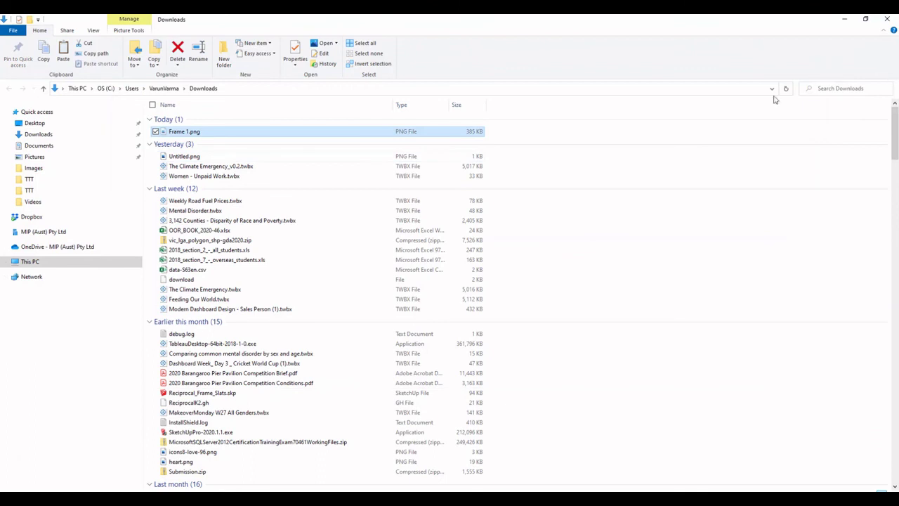
- Paste Frame 1.png into the TTT folder, then return to Tableau's Practice workbook
{"action": "mouse_move", "coordinate": [288, 492]}
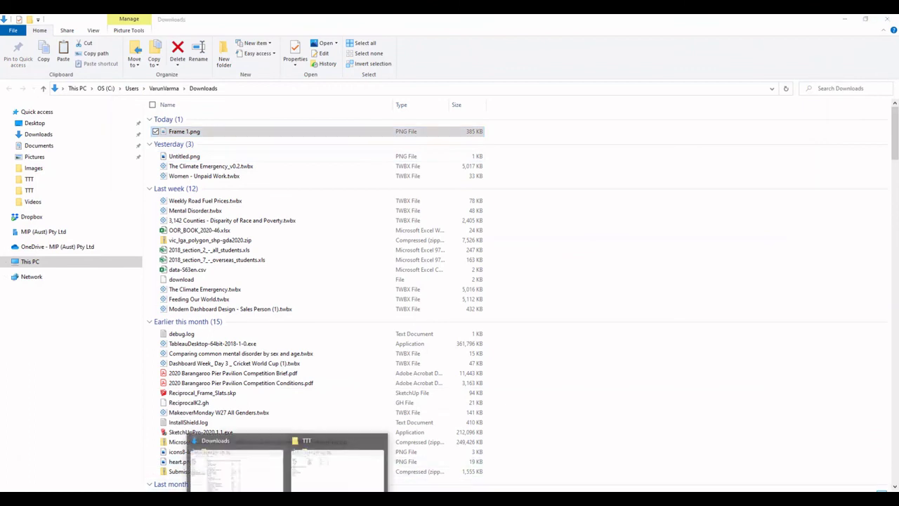
{"action": "left_click", "coordinate": [342, 485]}
{"action": "key", "text": "ctrl+v"}
{"action": "mouse_move", "coordinate": [312, 492]}
{"action": "left_click", "coordinate": [346, 482]}
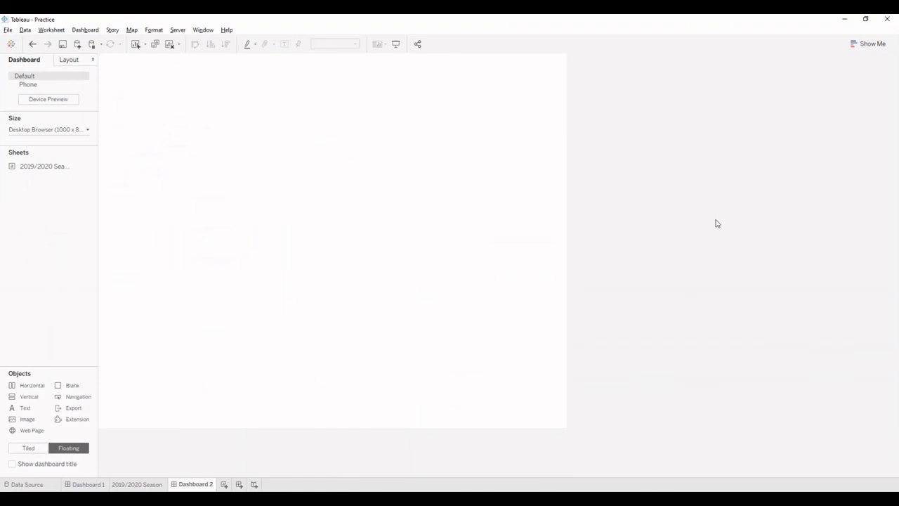
- Set Dashboard 2 to a custom 1500 × 800 size
{"action": "left_click", "coordinate": [56, 131]}
{"action": "left_click", "coordinate": [26, 185]}
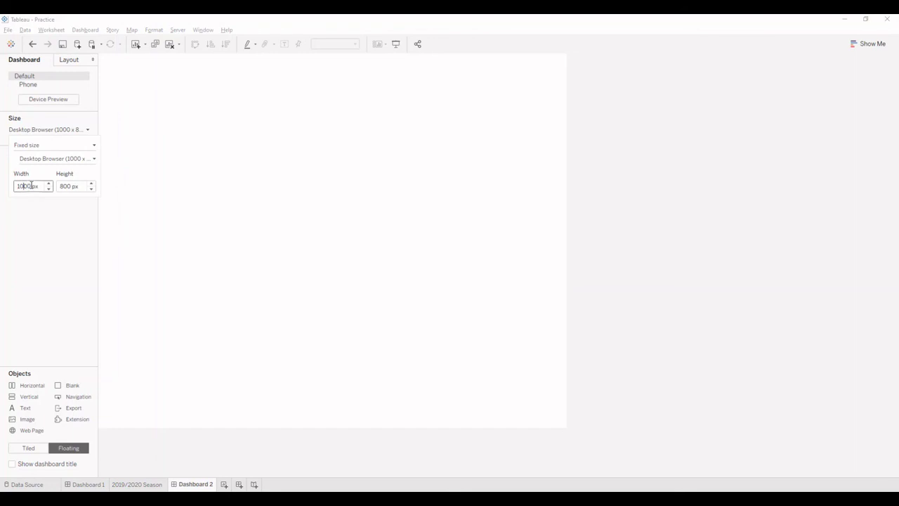
{"action": "key", "text": "Return"}
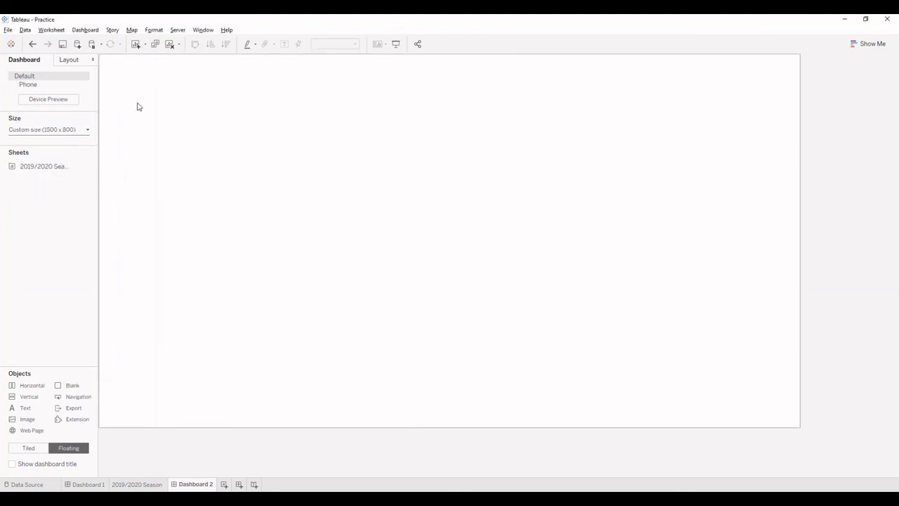
{"action": "left_click", "coordinate": [71, 131]}
{"action": "left_click", "coordinate": [82, 131]}
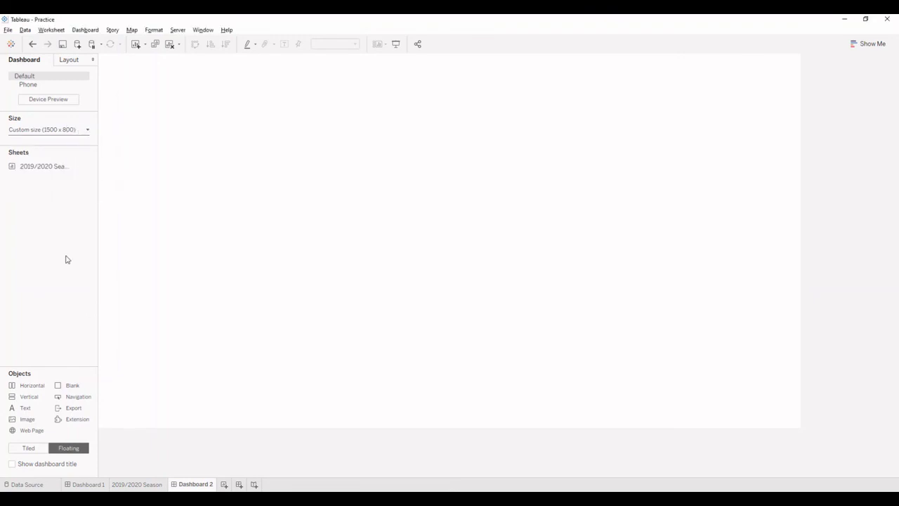
- Switch new objects to Tiled, add an image object, then remove the misplaced one
{"action": "left_click", "coordinate": [28, 448]}
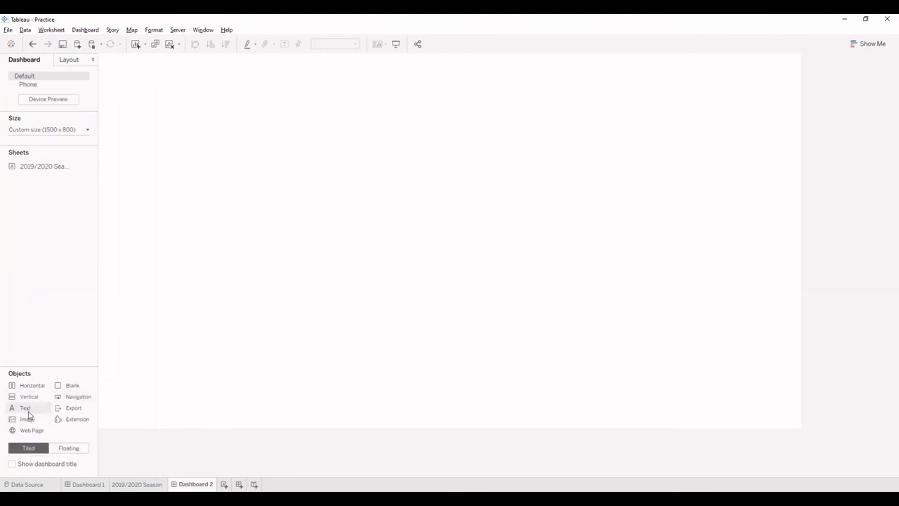
{"action": "left_click_drag", "start_coordinate": [28, 419], "coordinate": [369, 315]}
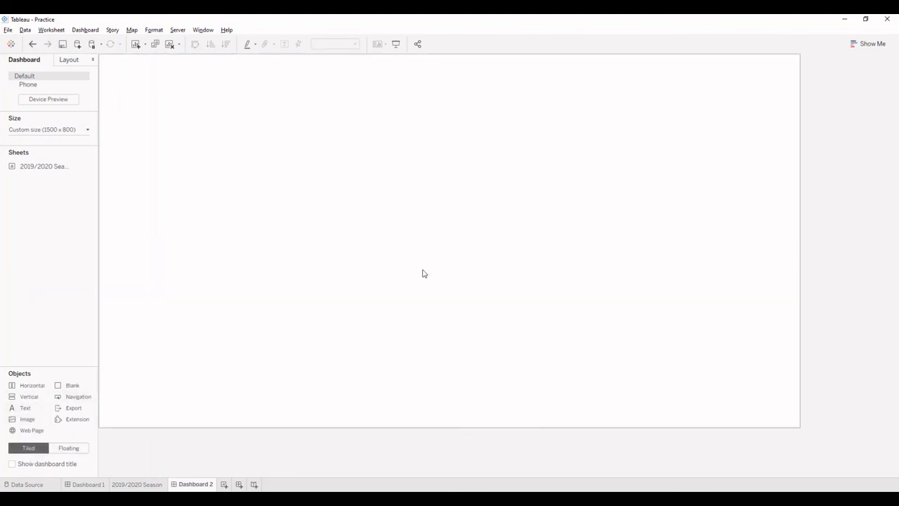
{"action": "left_click", "coordinate": [804, 58]}
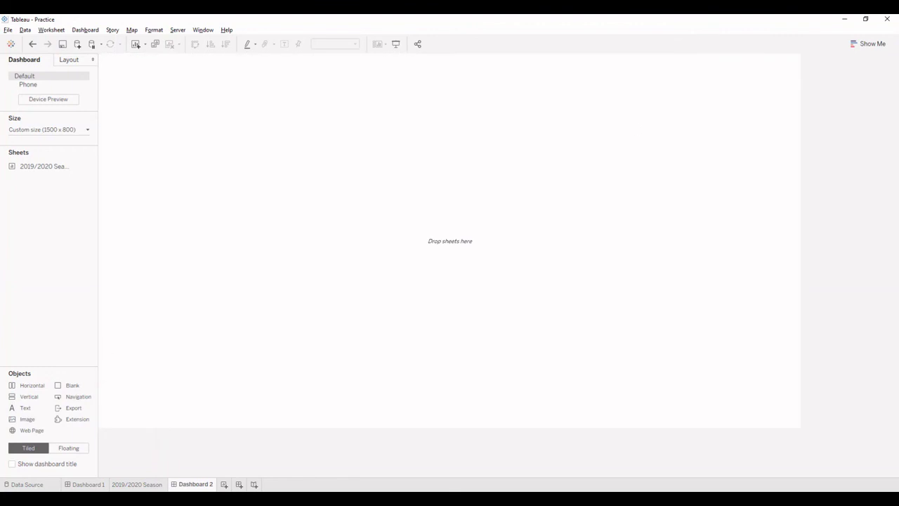
- Add an image object showing Frame 1.png, fitted and centred, across the whole dashboard
{"action": "left_click_drag", "start_coordinate": [28, 420], "coordinate": [490, 273]}
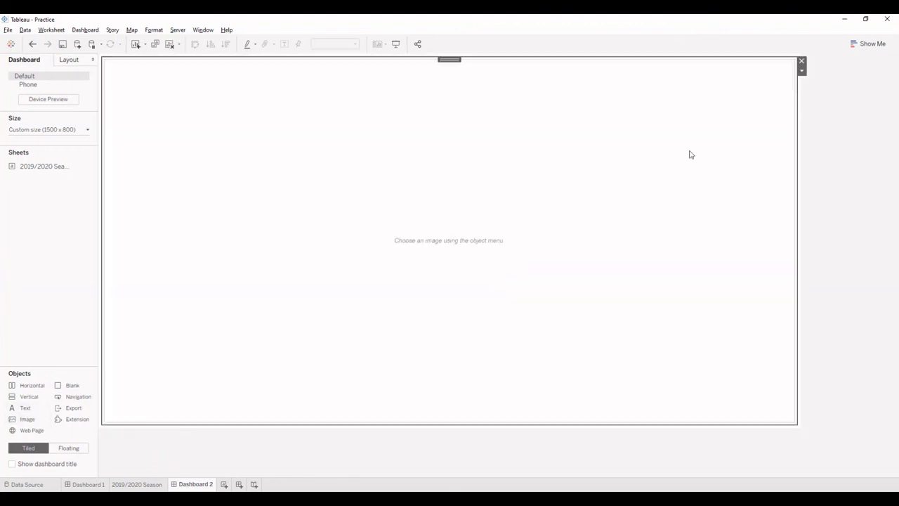
{"action": "left_click", "coordinate": [373, 231]}
{"action": "left_click", "coordinate": [373, 241]}
{"action": "left_click", "coordinate": [520, 196]}
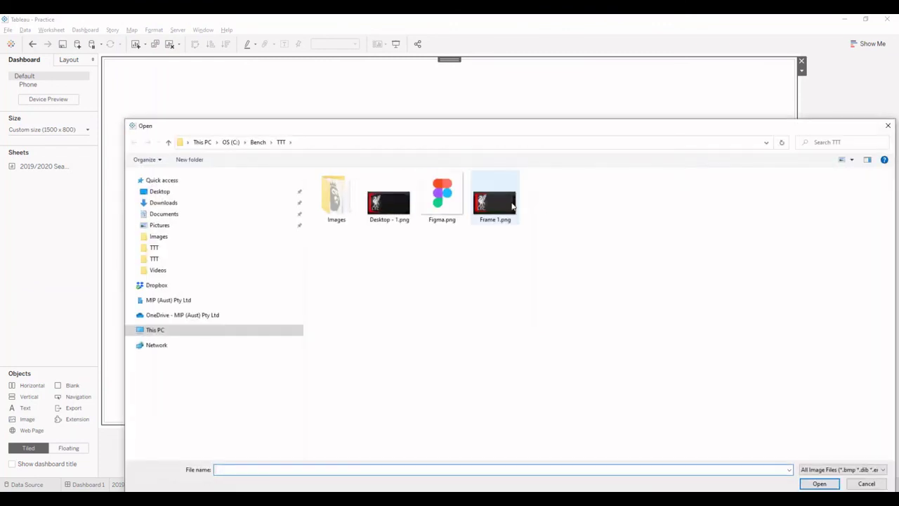
{"action": "left_click", "coordinate": [513, 206]}
{"action": "left_click", "coordinate": [818, 484]}
{"action": "left_click", "coordinate": [510, 340]}
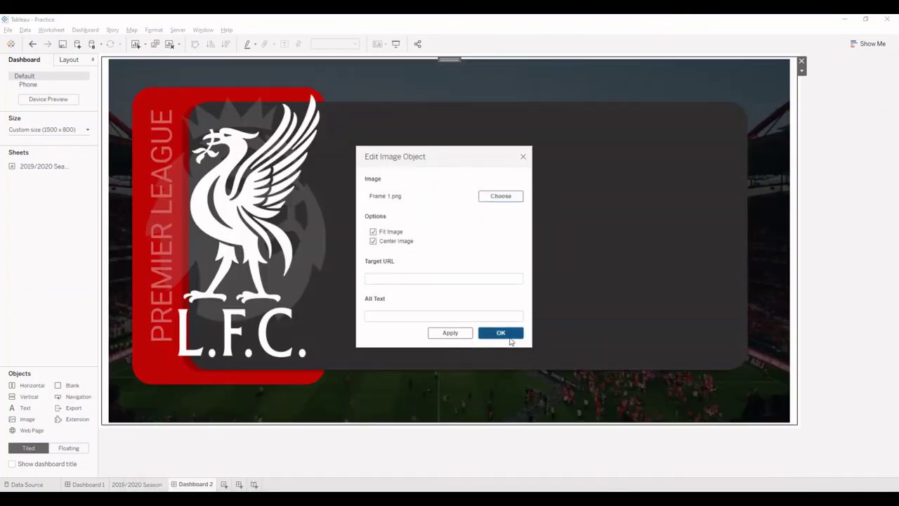
- Set outer padding to 0 for the image and its Tiled container
{"action": "left_click", "coordinate": [83, 62]}
{"action": "left_click", "coordinate": [81, 262]}
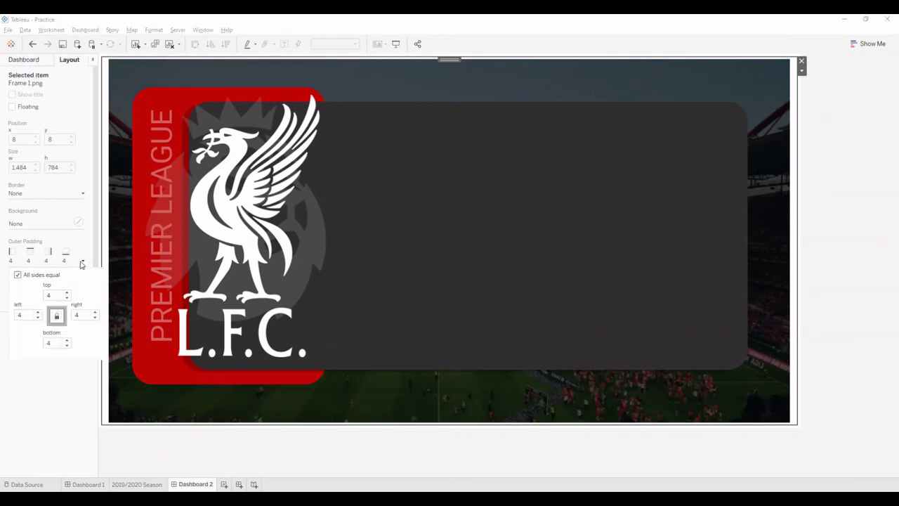
{"action": "double_click", "coordinate": [48, 295]}
{"action": "type", "text": "0"}
{"action": "key", "text": "Return"}
{"action": "left_click", "coordinate": [445, 59]}
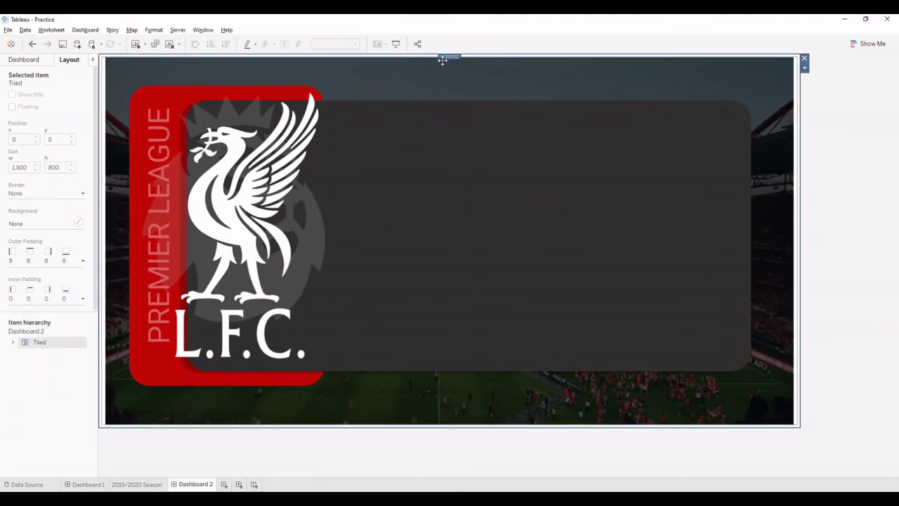
{"action": "left_click", "coordinate": [83, 261]}
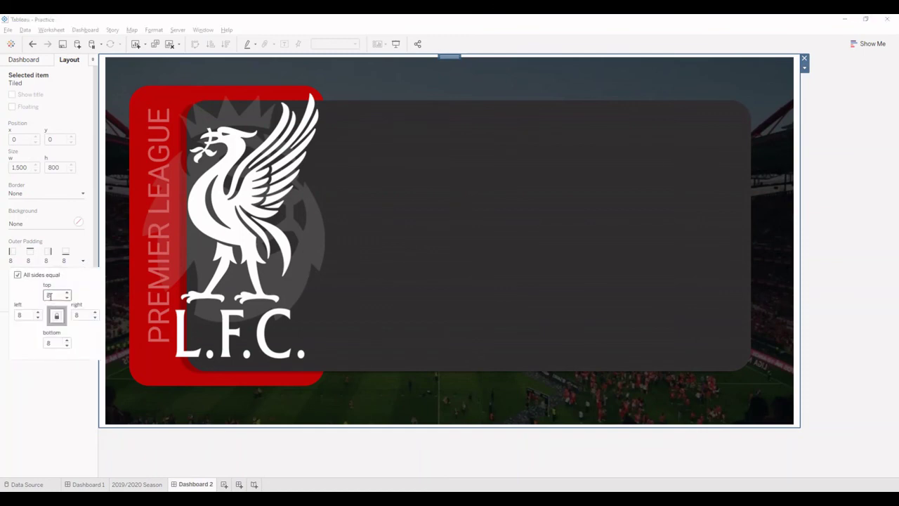
{"action": "type", "text": "0"}
{"action": "key", "text": "Return"}
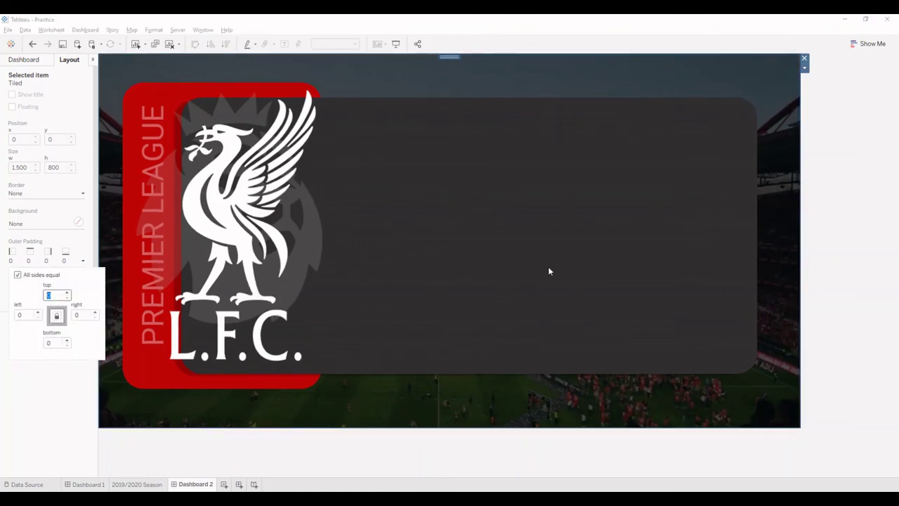
{"action": "left_click", "coordinate": [822, 218]}
{"action": "left_click", "coordinate": [12, 60]}
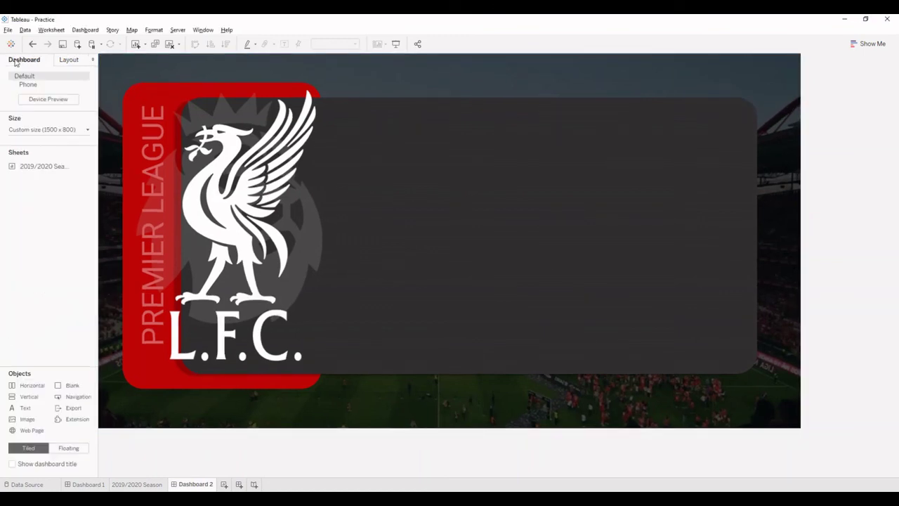
- Float the 2019/2020 Season table over the dark panel, remove the Result legend, and enlarge it
{"action": "left_click", "coordinate": [69, 448]}
{"action": "mouse_move", "coordinate": [56, 167]}
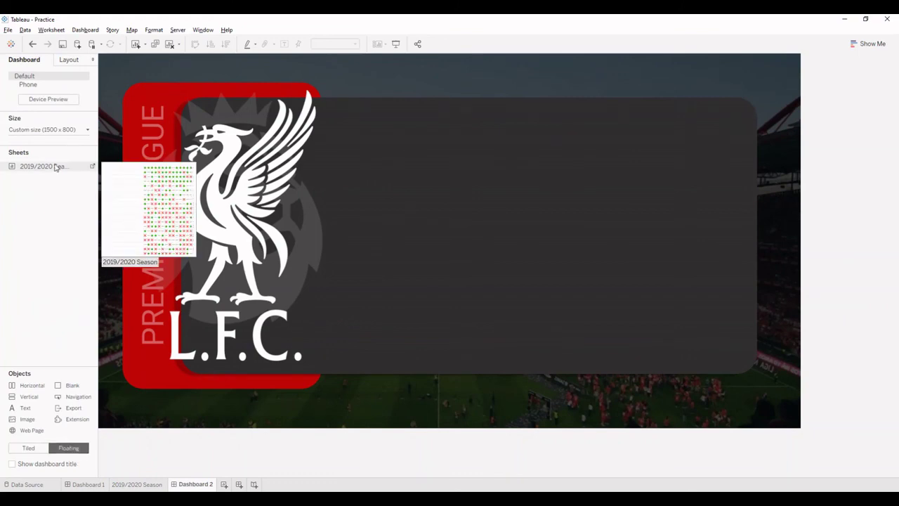
{"action": "left_click_drag", "start_coordinate": [38, 170], "coordinate": [351, 120]}
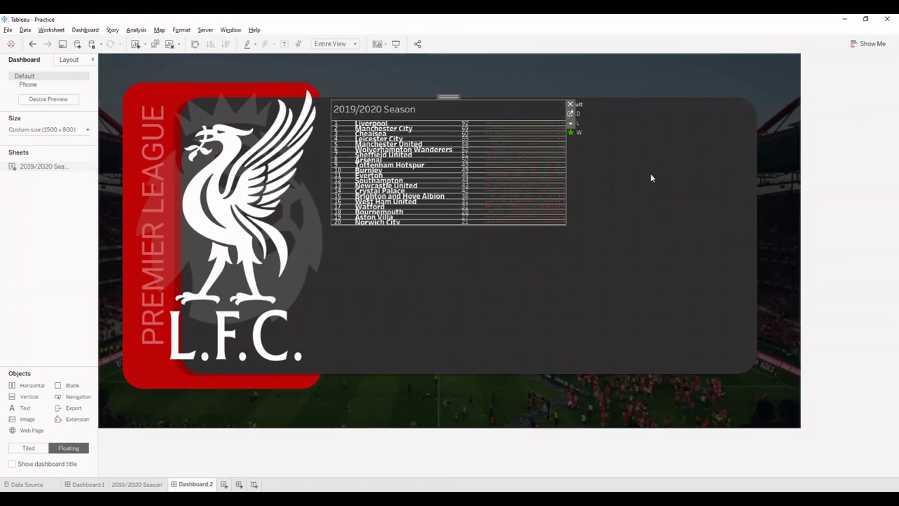
{"action": "left_click", "coordinate": [601, 117]}
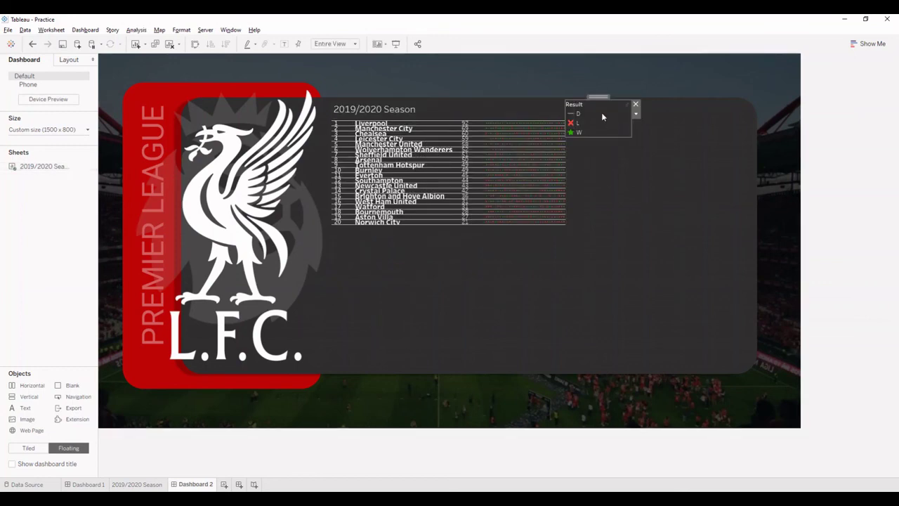
{"action": "left_click", "coordinate": [636, 105]}
{"action": "left_click", "coordinate": [515, 115]}
{"action": "left_click_drag", "start_coordinate": [569, 230], "coordinate": [749, 371]}
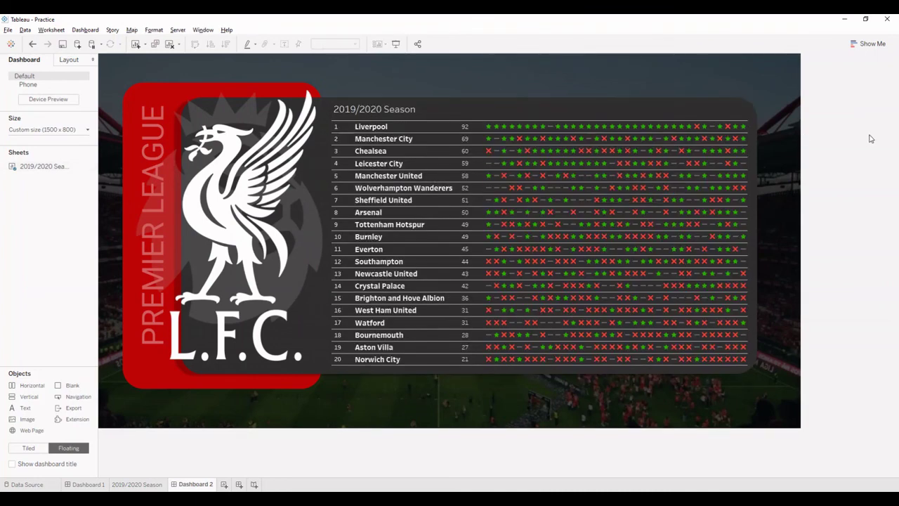
{"action": "left_click", "coordinate": [527, 367]}
- Compare with the original Liverpool dashboard, then return to the TTT.pptx Agenda slide in PowerPoint
{"action": "mouse_move", "coordinate": [266, 498]}
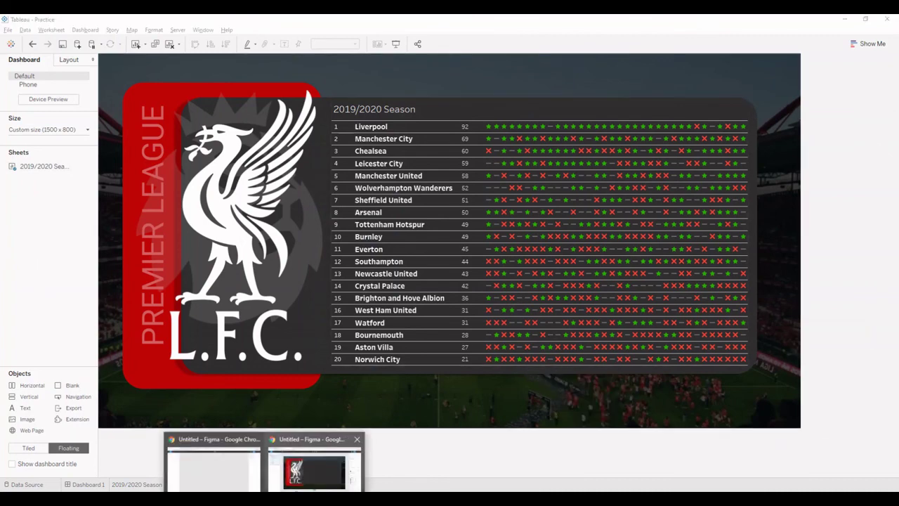
{"action": "left_click", "coordinate": [312, 463]}
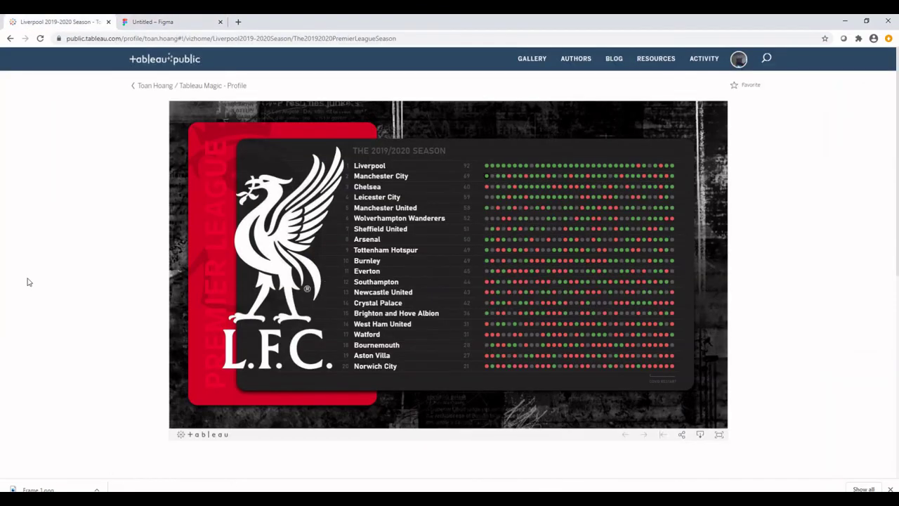
{"action": "key", "text": "alt+Tab"}
{"action": "key", "text": "alt+Tab"}
{"action": "key", "text": "alt+Tab"}
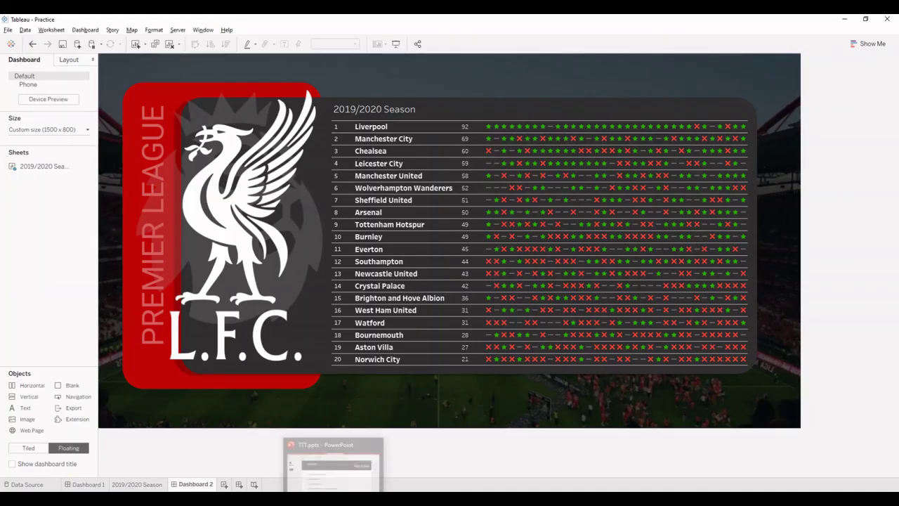
{"action": "left_click", "coordinate": [335, 460]}
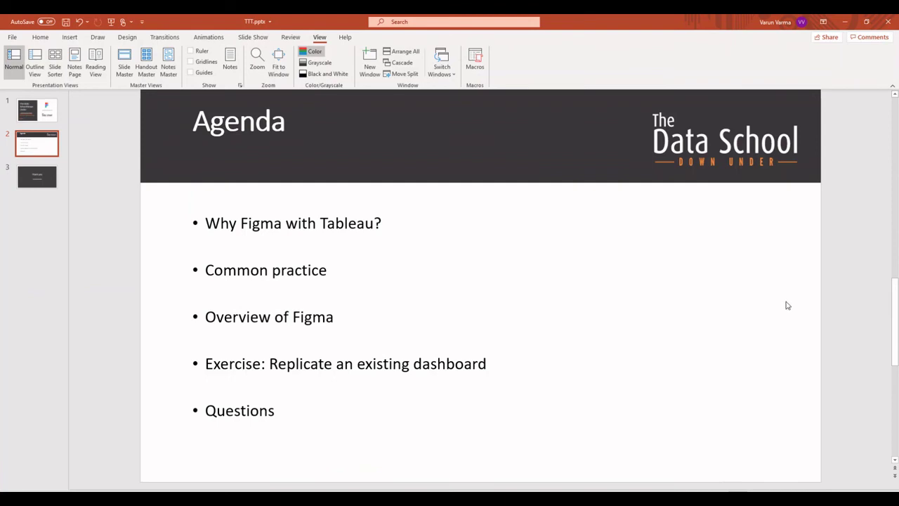